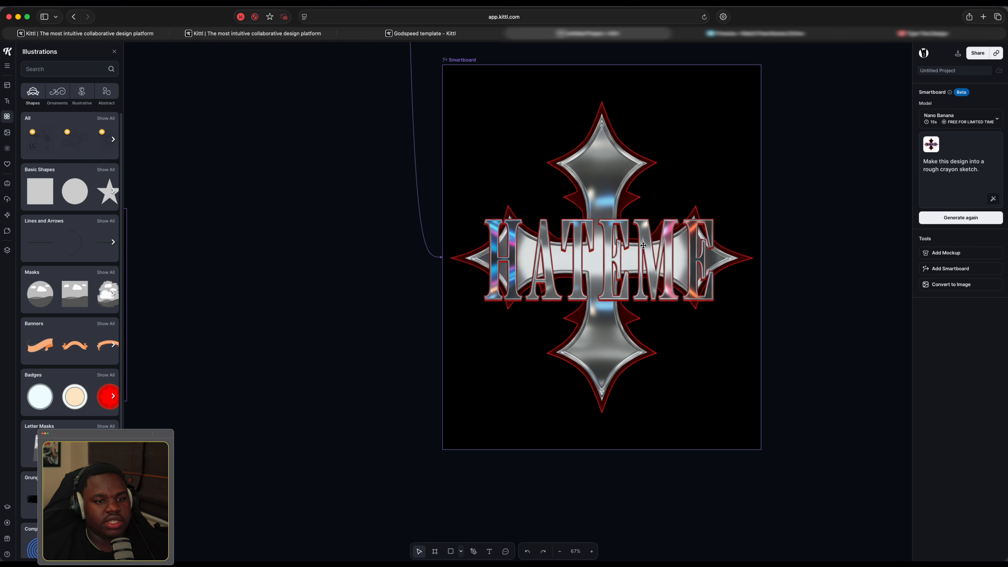
# Add another Smartboard variation branching from the original HATEME cross artboard with the blue lettering.
pyautogui.scroll(5, 639, 248)
pyautogui.scroll(-4, 631, 252)
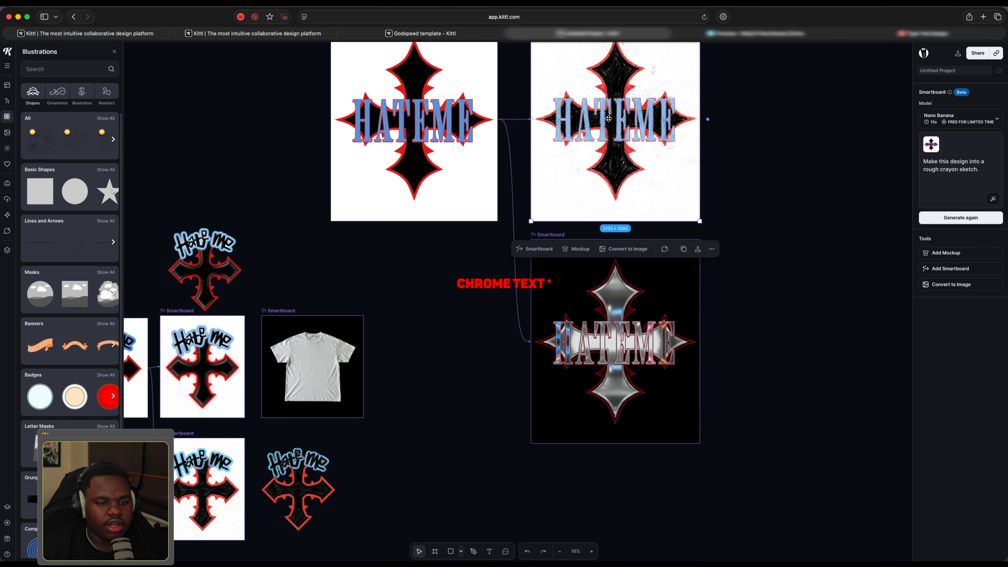
pyautogui.click(671, 328)
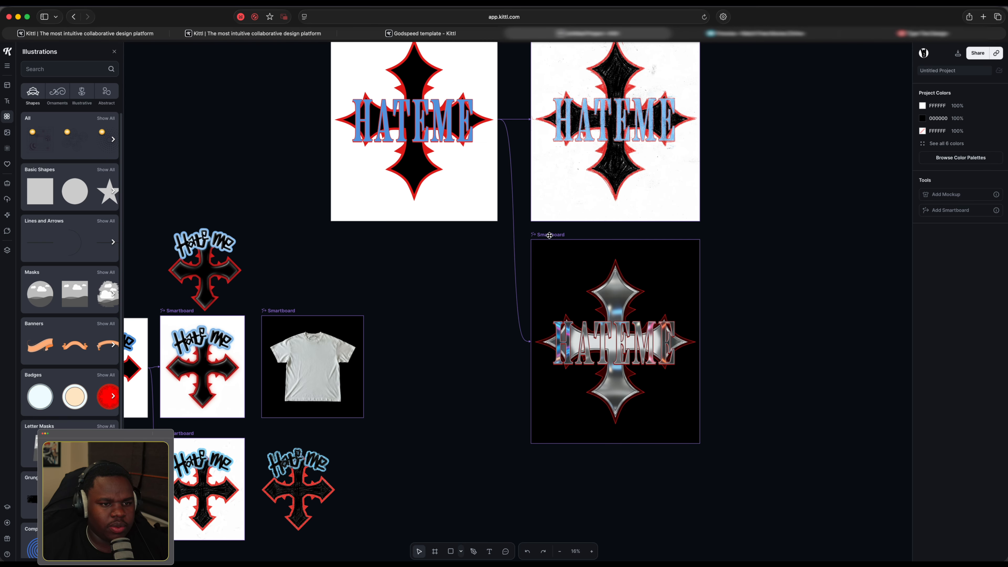
pyautogui.scroll(2, 498, 127)
pyautogui.click(485, 170)
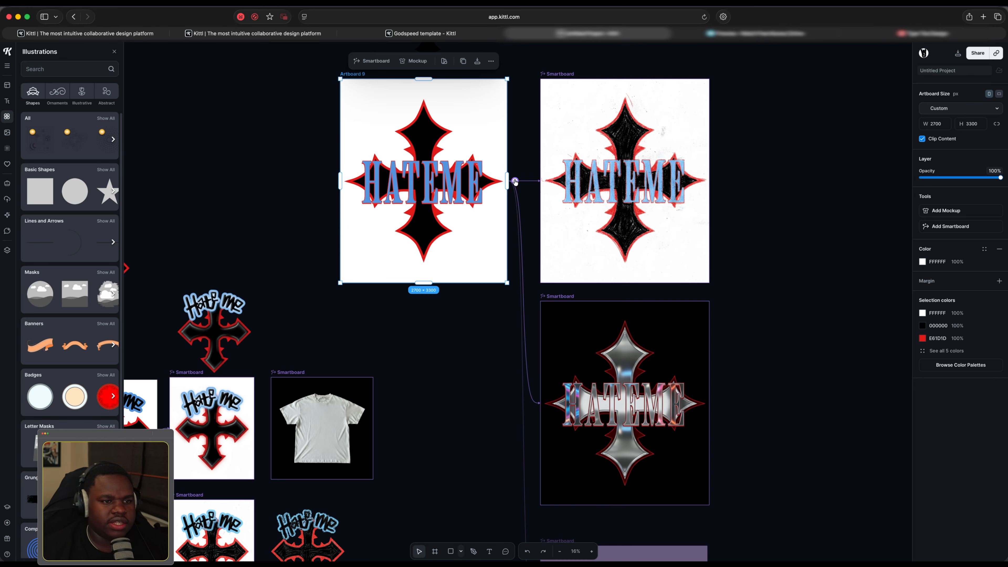
pyautogui.click(514, 181)
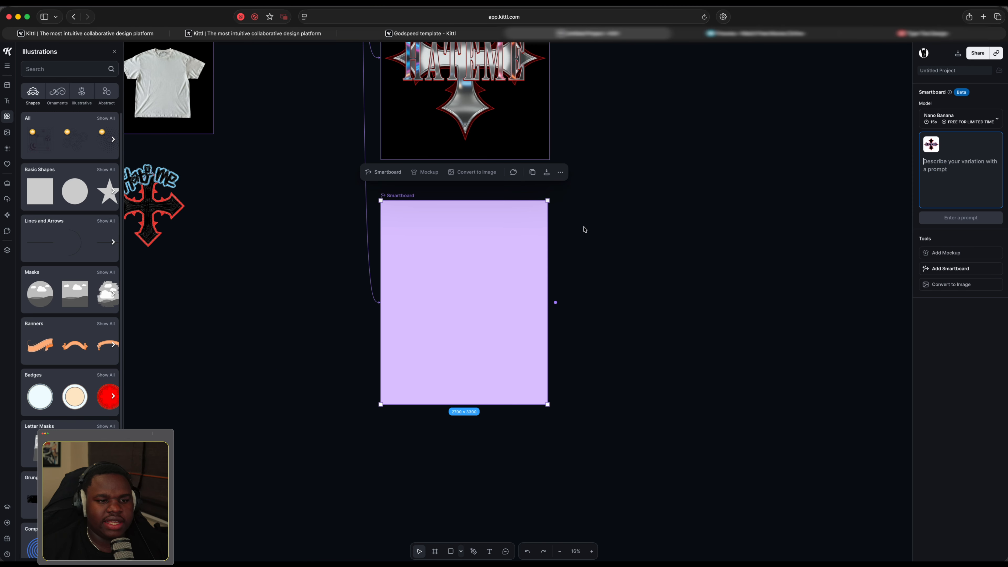
# Prompt the new Smartboard with "Make design black and white half stone isolated on white background" and generate it.
pyautogui.click(989, 162)
pyautogui.write('Make design black and white half s')
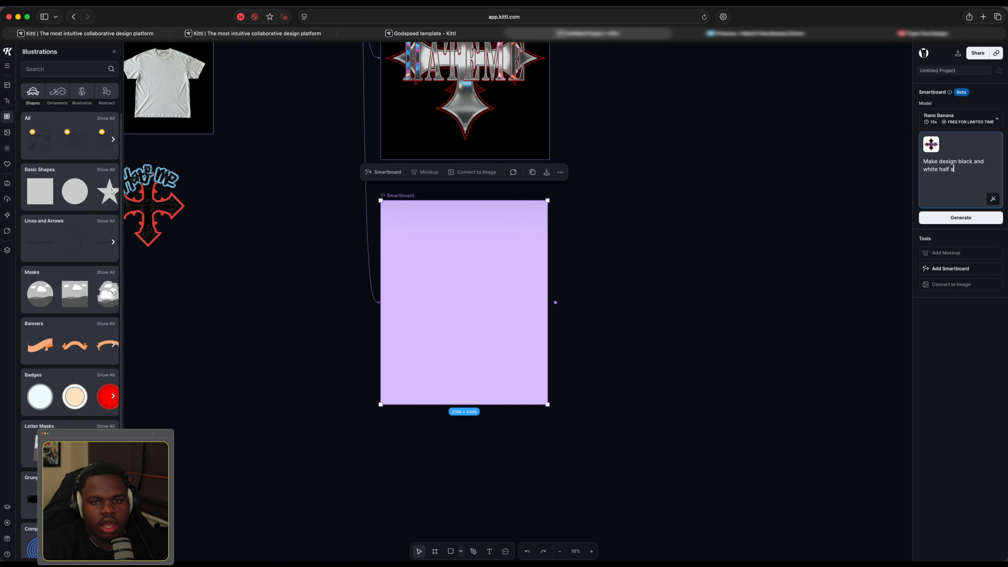
pyautogui.write('tone isolated on white background')
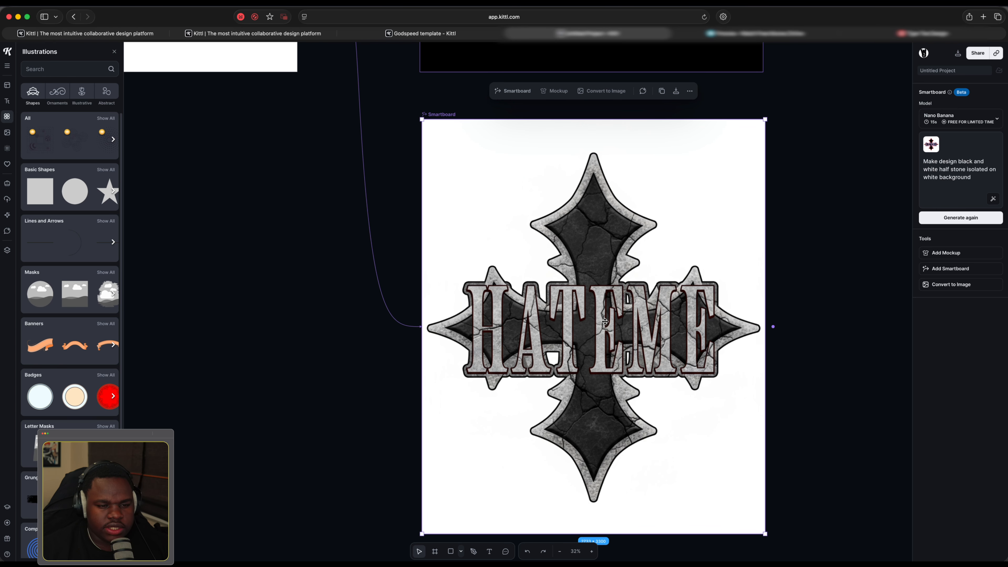
# Replace "half stone" with "halftone" in the stone-textured Smartboard's prompt and generate the design again.
pyautogui.scroll(3, 593, 301)
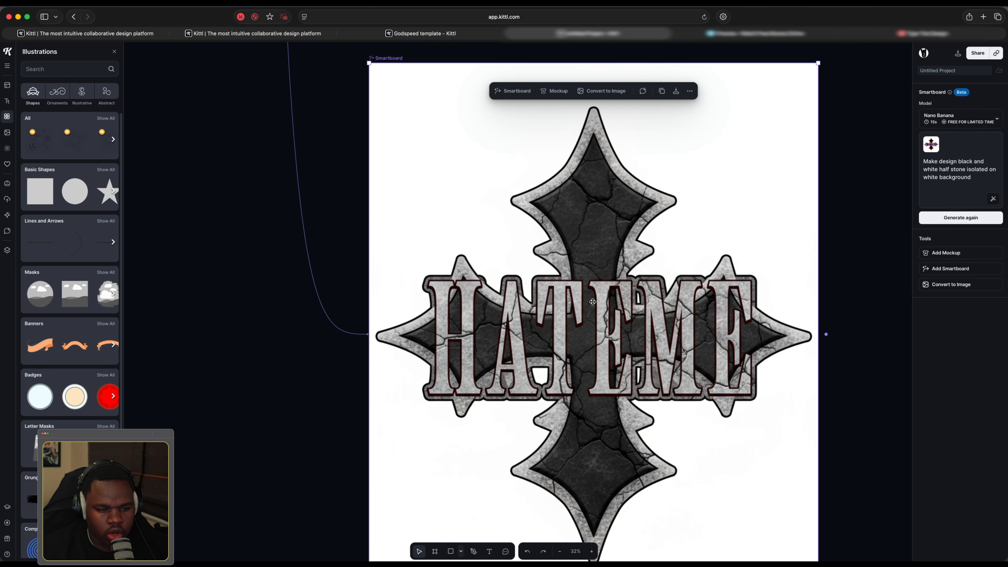
pyautogui.scroll(2, 579, 266)
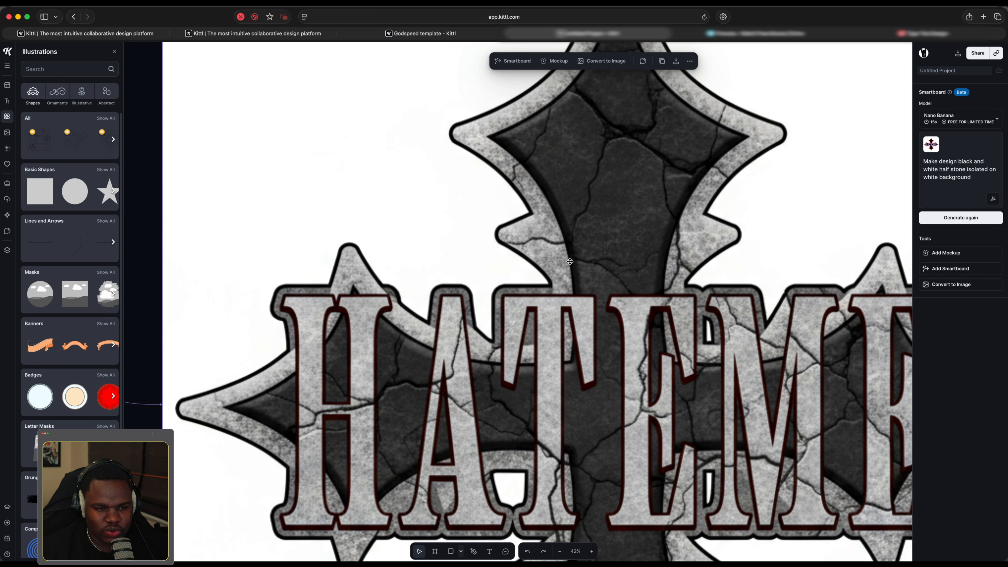
pyautogui.scroll(-4, 555, 254)
pyautogui.scroll(2, 539, 241)
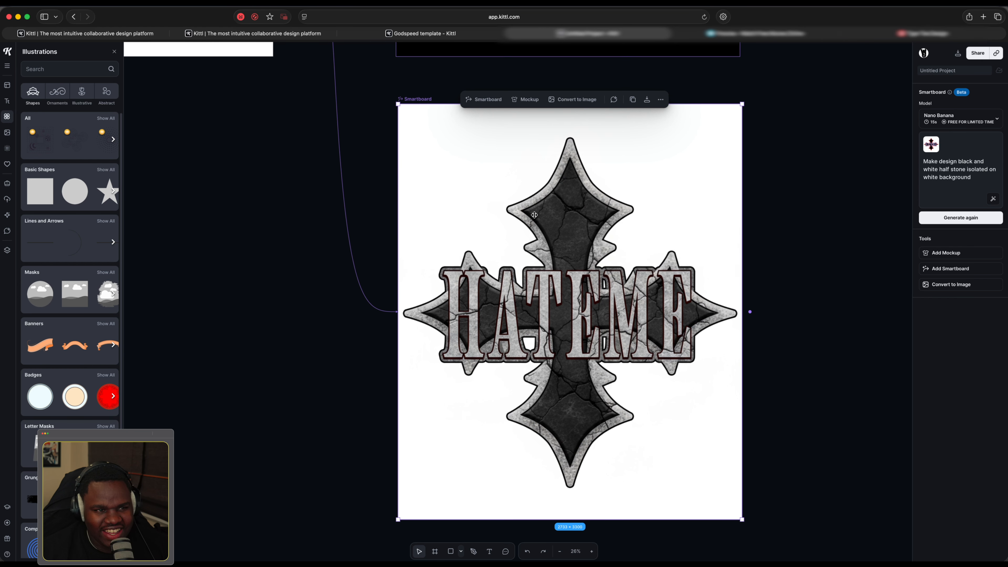
pyautogui.scroll(-1, 414, 101)
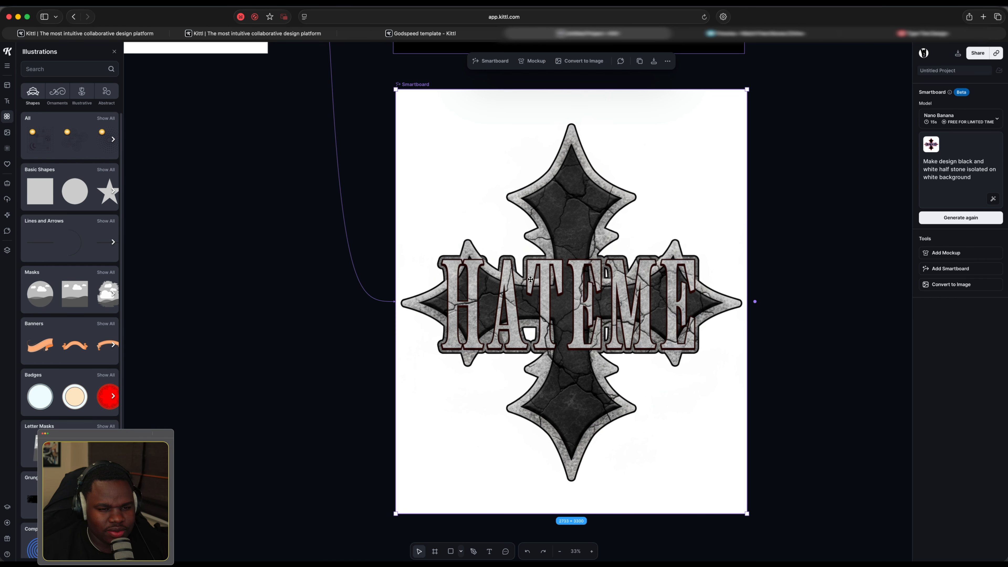
pyautogui.doubleClick(955, 169)
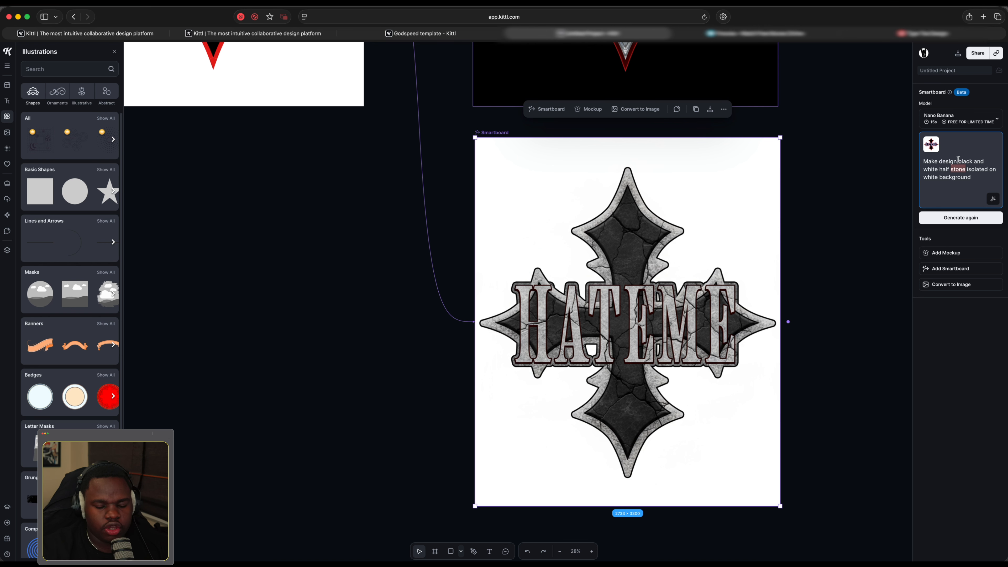
pyautogui.click(960, 217)
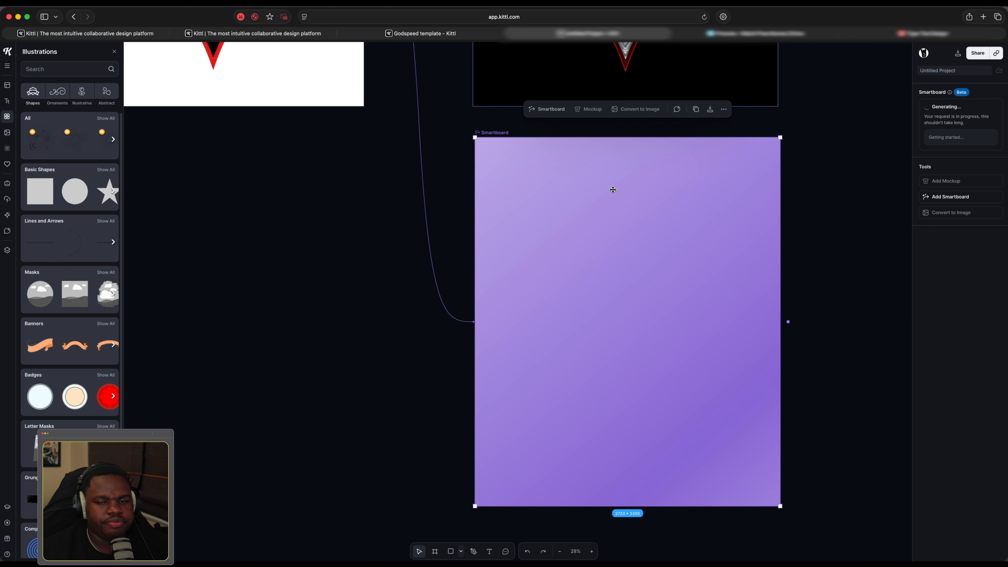
pyautogui.scroll(-3, 612, 189)
pyautogui.scroll(5, 632, 186)
pyautogui.scroll(-5, 633, 187)
pyautogui.scroll(-1, 574, 288)
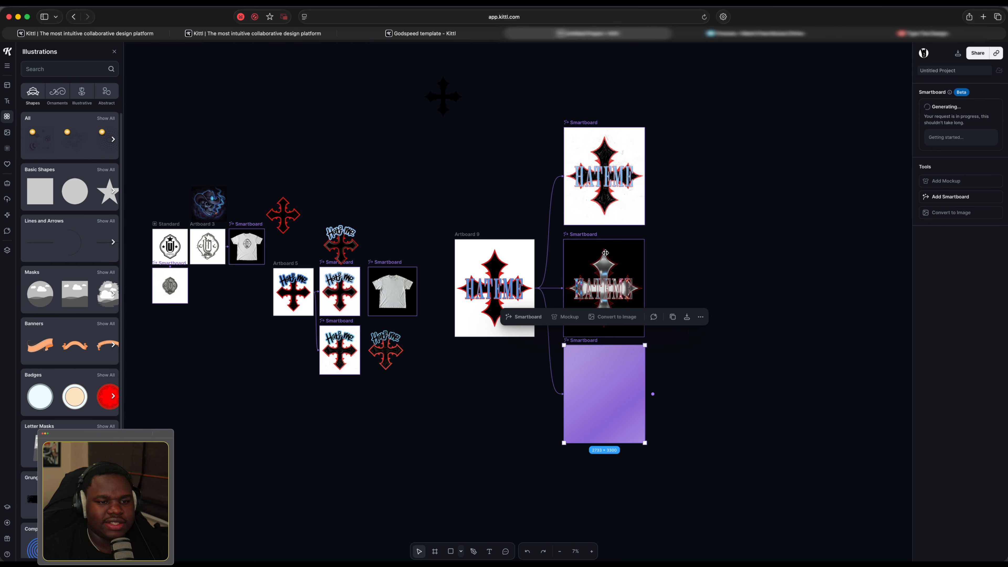
pyautogui.hscroll(1, 574, 289)
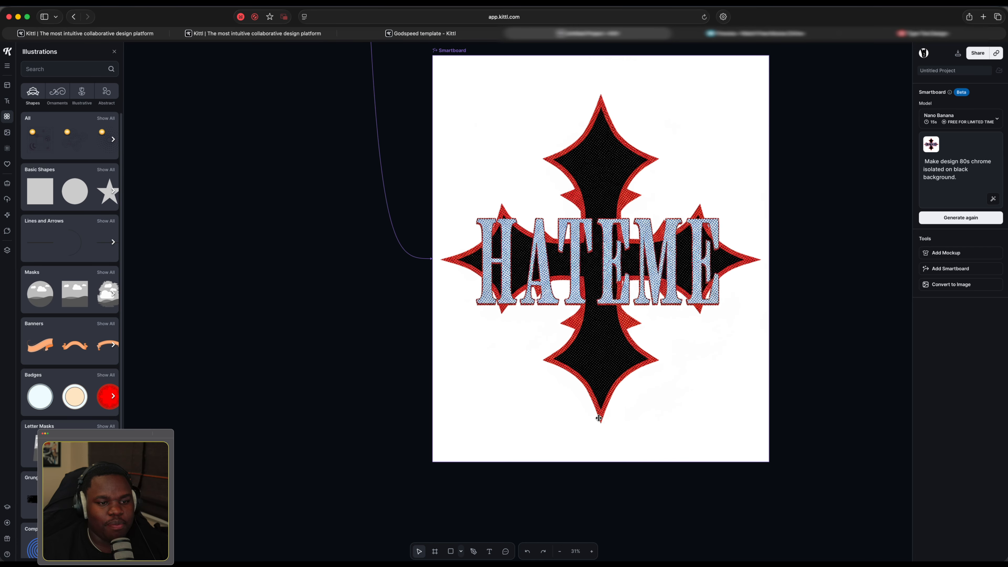
# Examine the dot texture of the regenerated halftone HATEME design up close and select its Smartboard.
pyautogui.scroll(3, 592, 360)
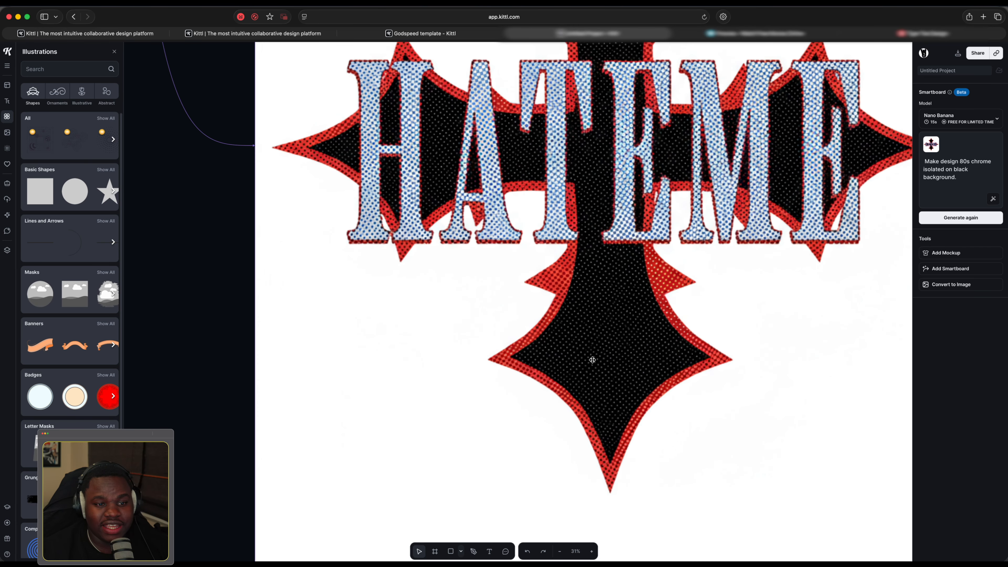
pyautogui.scroll(-3, 592, 360)
pyautogui.scroll(1, 577, 249)
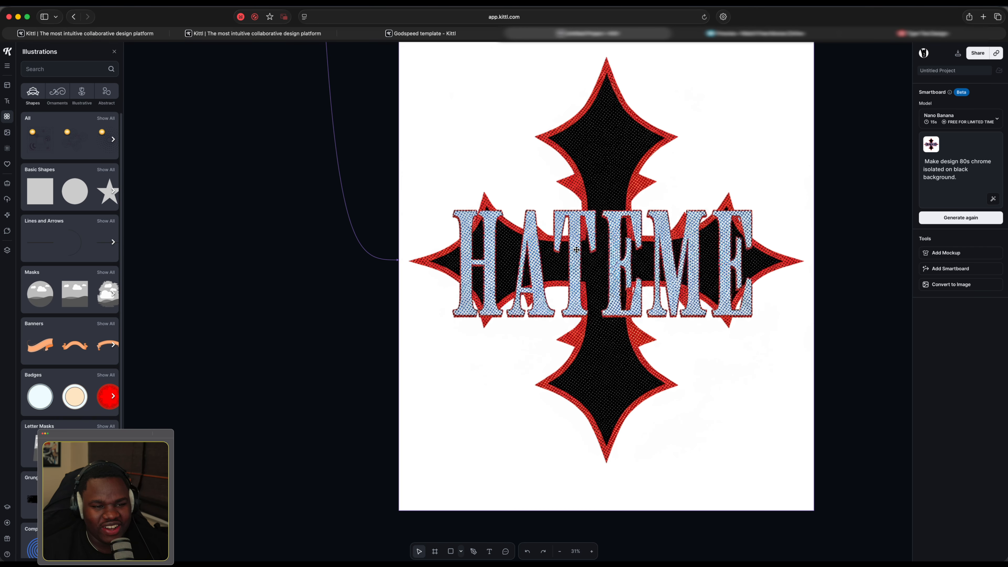
pyautogui.scroll(-2, 601, 272)
pyautogui.click(479, 100)
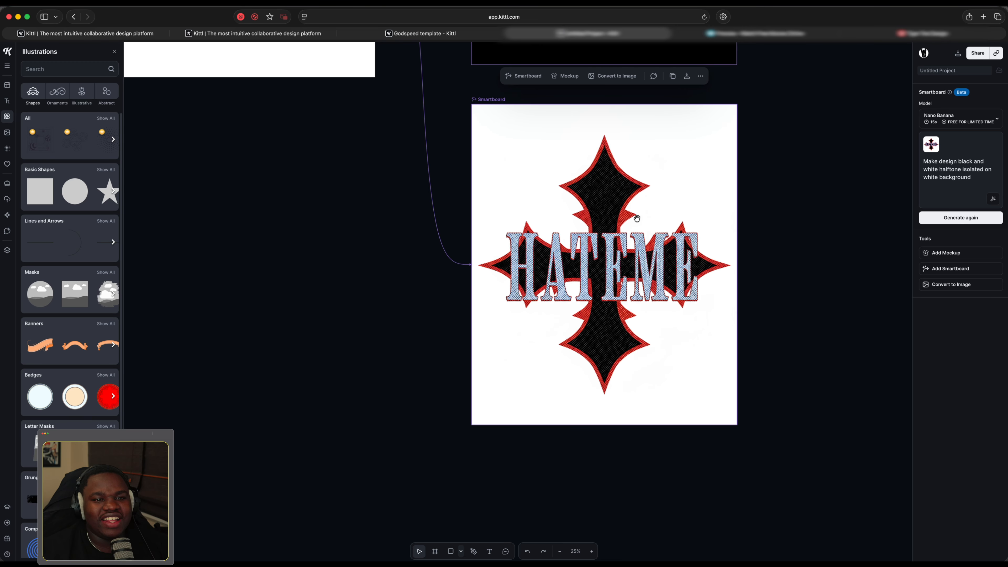
pyautogui.scroll(2, 611, 262)
pyautogui.scroll(-3, 595, 290)
pyautogui.scroll(1, 567, 283)
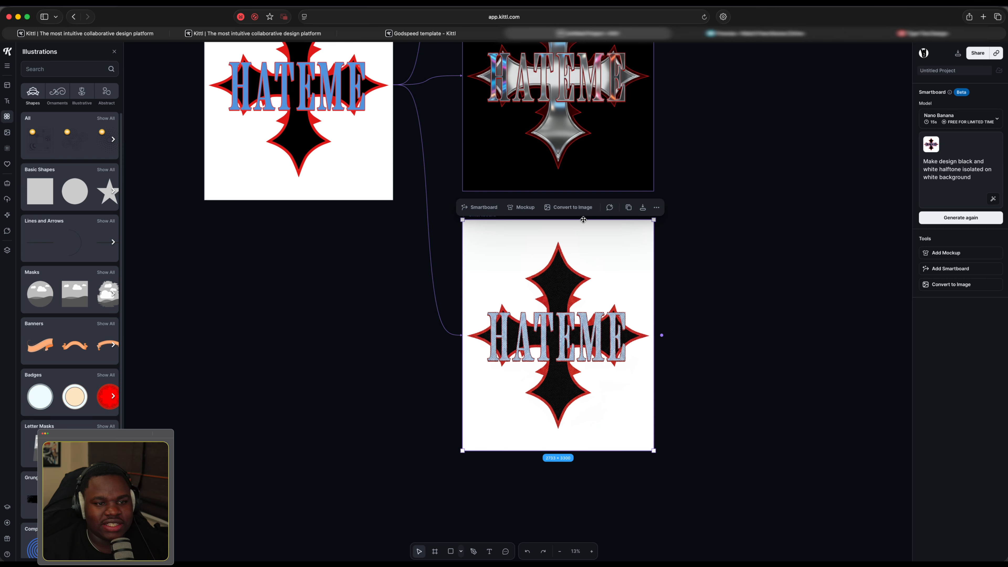
# Convert the halftone Smartboard to an image and desaturate it with a photo filter saturation of -100%.
pyautogui.click(571, 192)
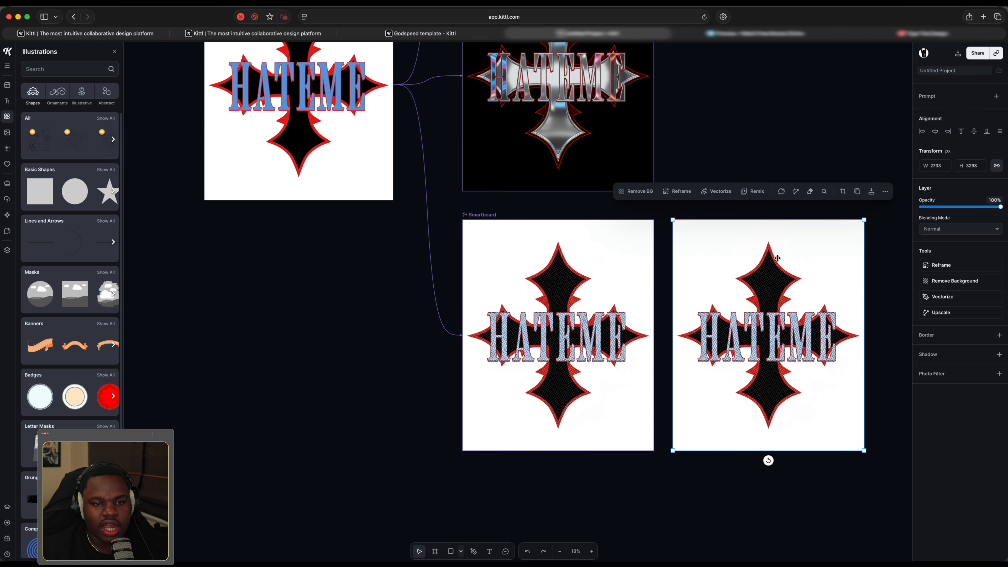
pyautogui.scroll(2, 777, 258)
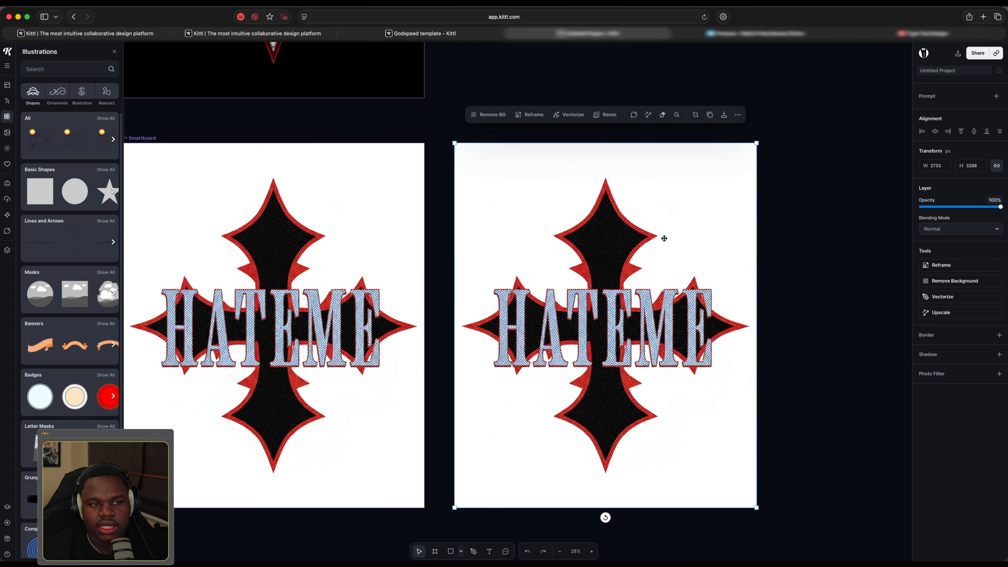
pyautogui.click(999, 375)
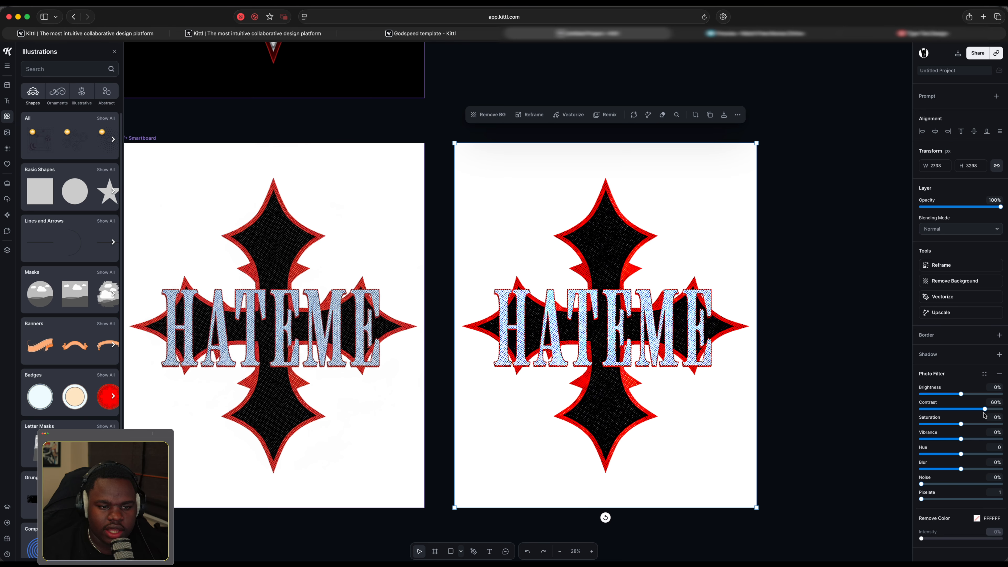
pyautogui.moveTo(961, 424); pyautogui.dragTo(918, 428)
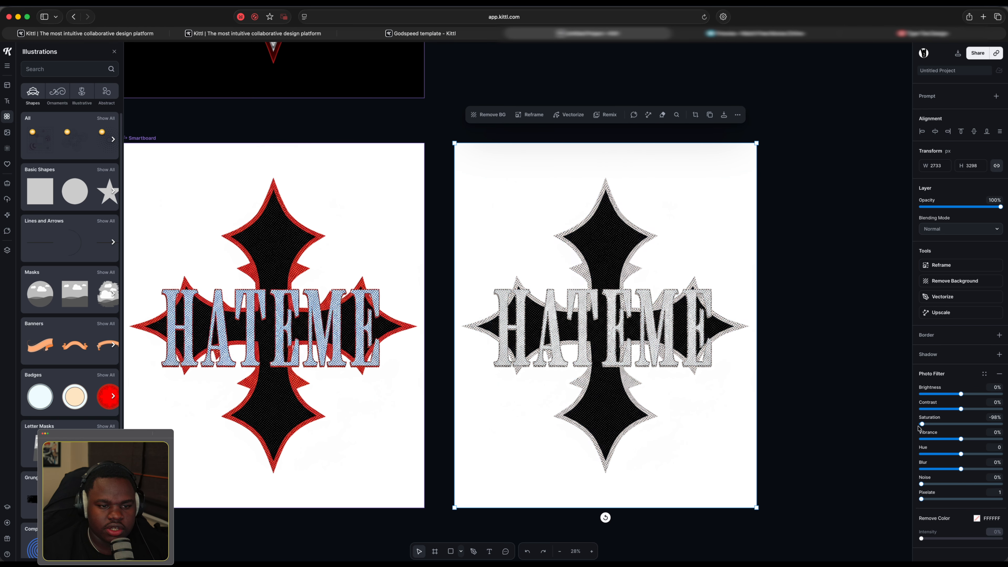
pyautogui.scroll(3, 608, 344)
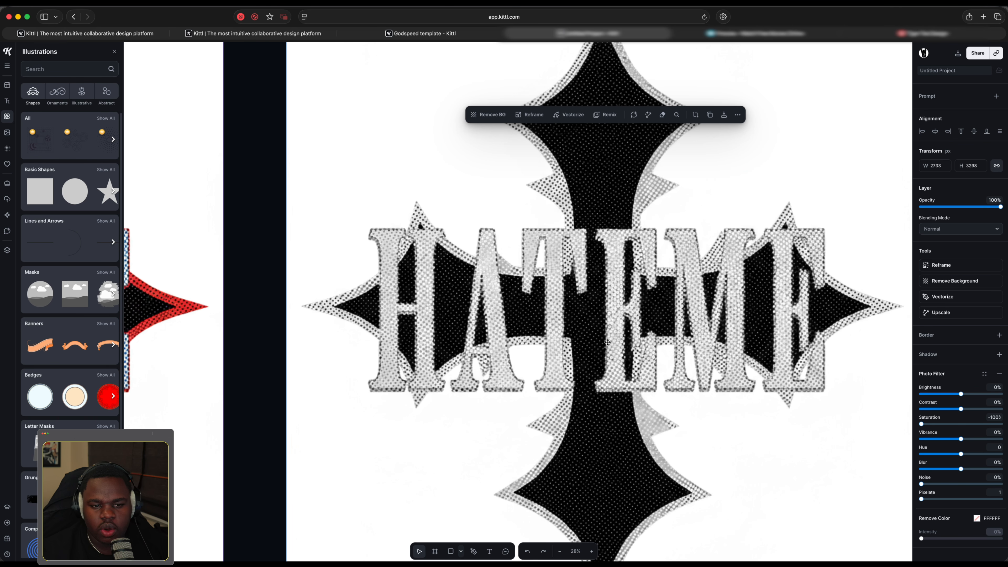
# Set the photo filter noise of the desaturated halftone image to 33%.
pyautogui.moveTo(921, 484); pyautogui.dragTo(934, 484)
pyautogui.scroll(5, 617, 288)
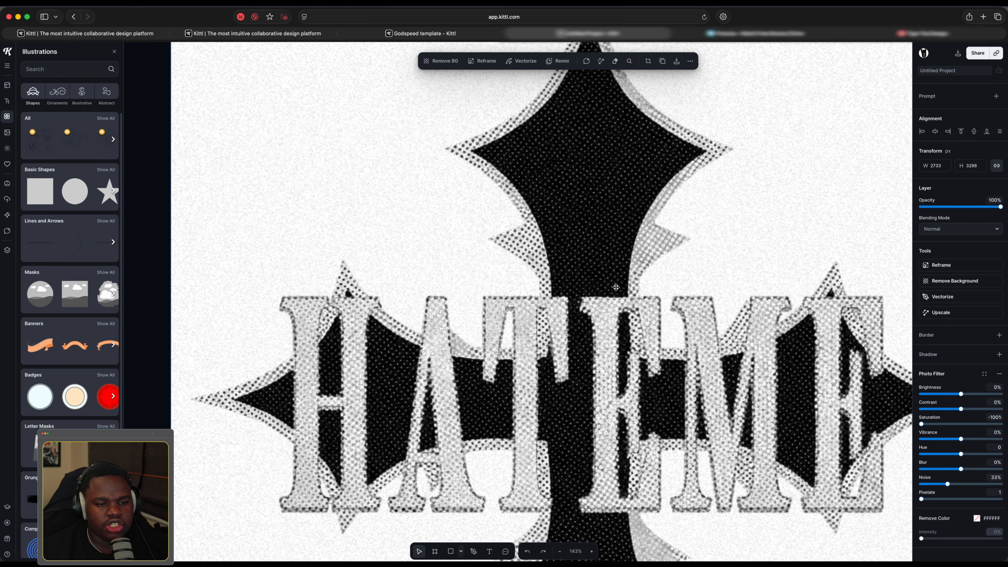
pyautogui.scroll(-5, 593, 270)
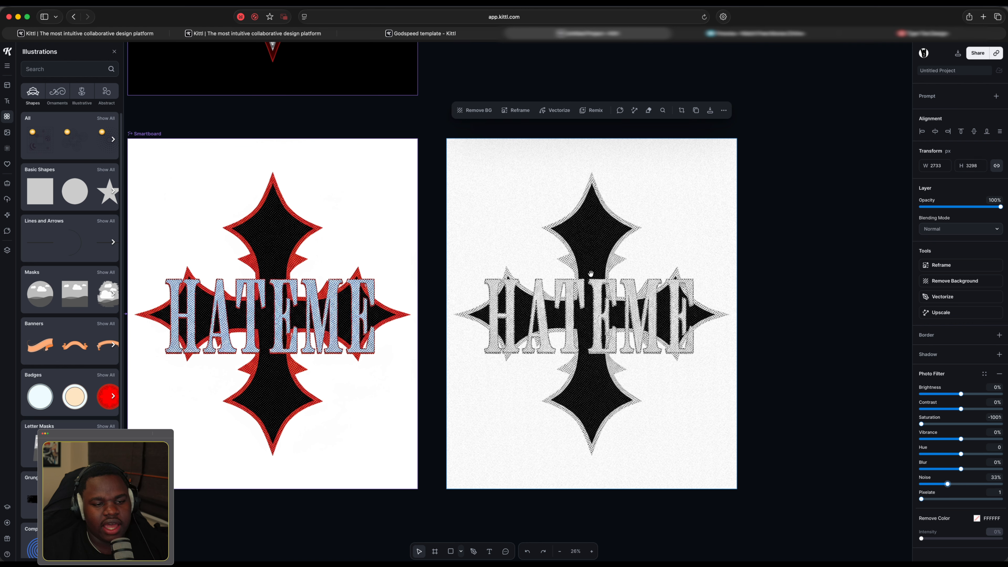
# Remove the off-white background colour FCFCFC, sampled from the halftone image, at 20% intensity.
pyautogui.click(977, 518)
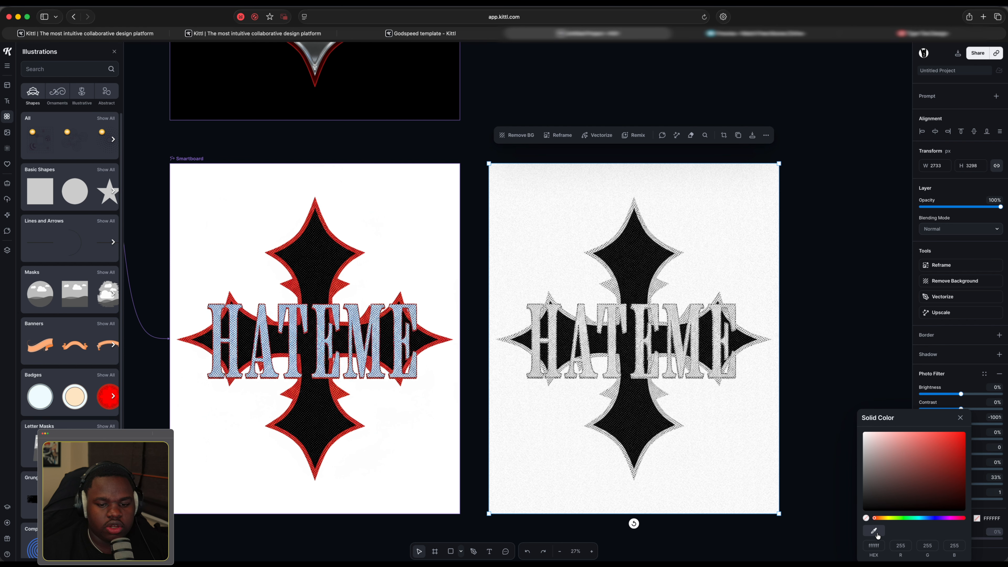
pyautogui.click(727, 274)
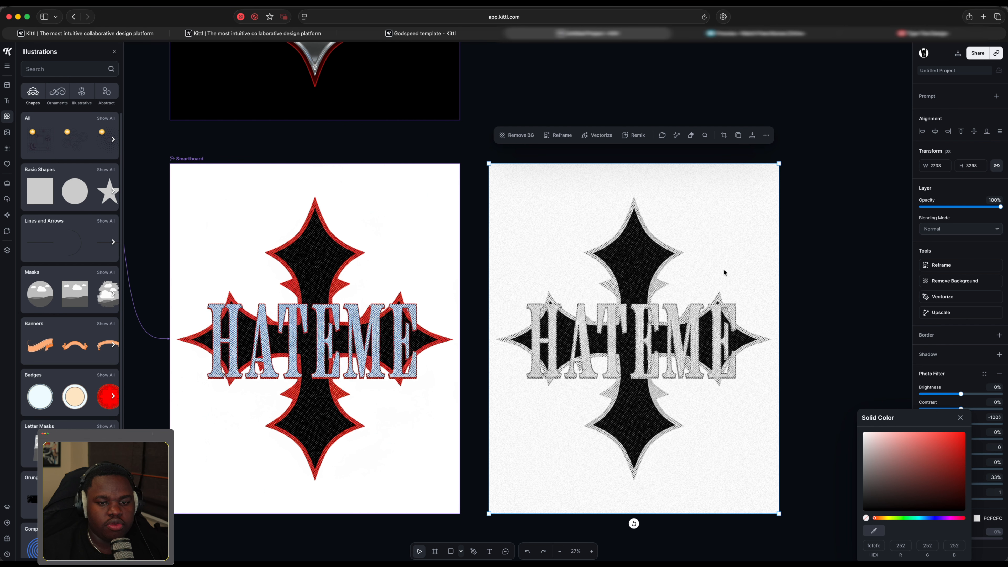
pyautogui.click(960, 418)
pyautogui.moveTo(921, 539)
pyautogui.mouseDown()
pyautogui.moveTo(960, 539)
pyautogui.moveTo(937, 538)
pyautogui.mouseUp()
pyautogui.scroll(-5, 618, 317)
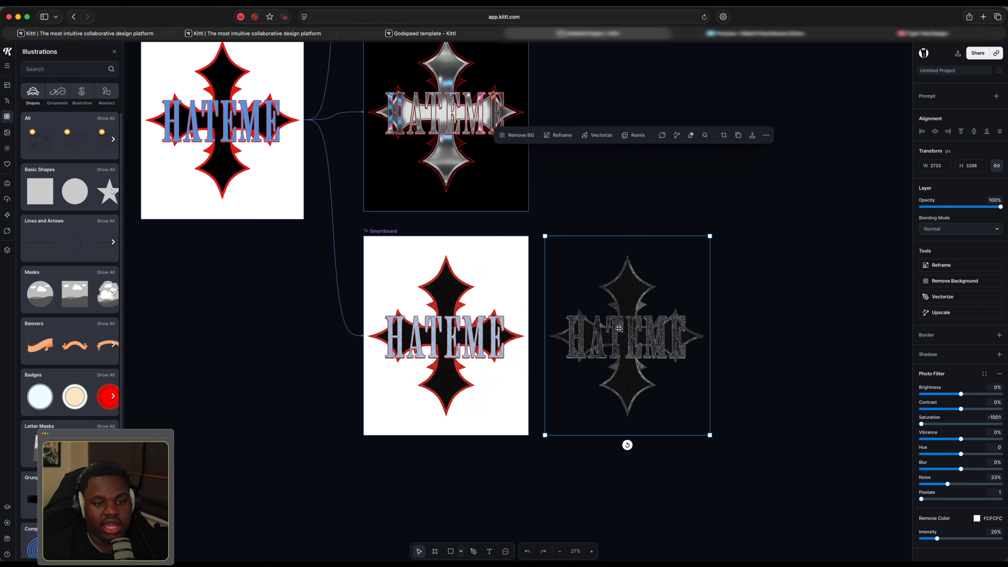
# Convert the chrome HATEME Smartboard to an image.
pyautogui.scroll(2, 619, 317)
pyautogui.scroll(4, 589, 312)
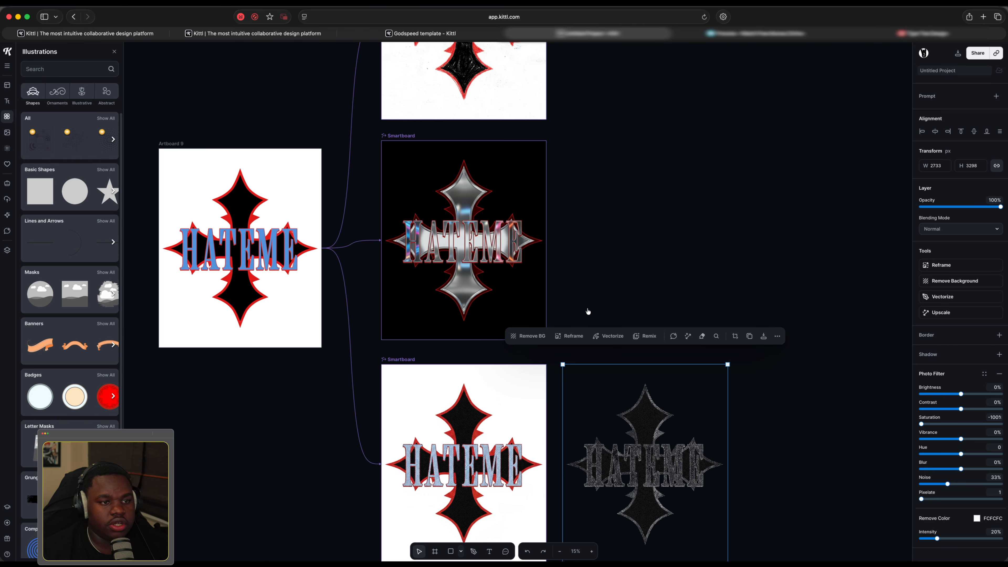
pyautogui.click(401, 141)
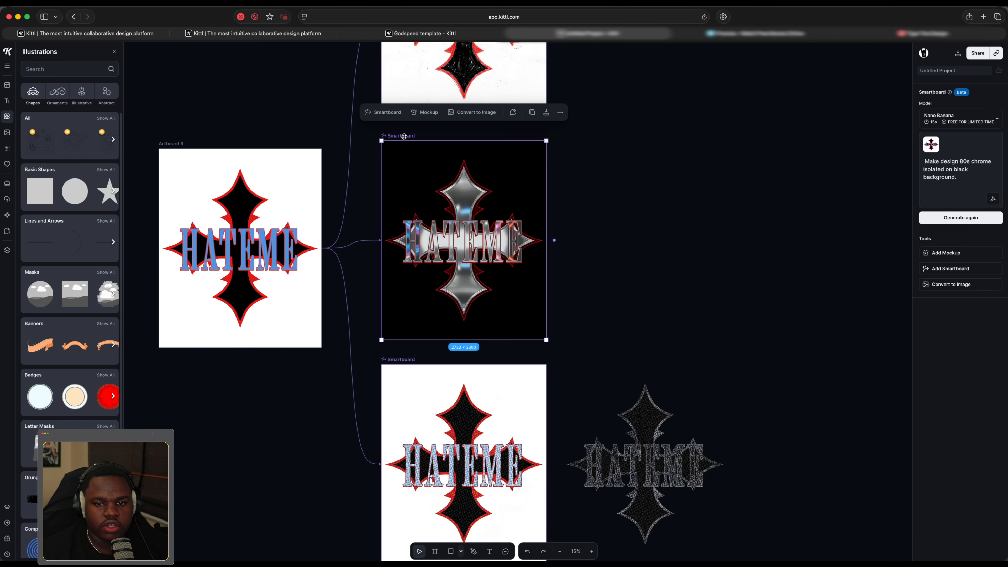
pyautogui.click(948, 284)
pyautogui.scroll(3, 626, 240)
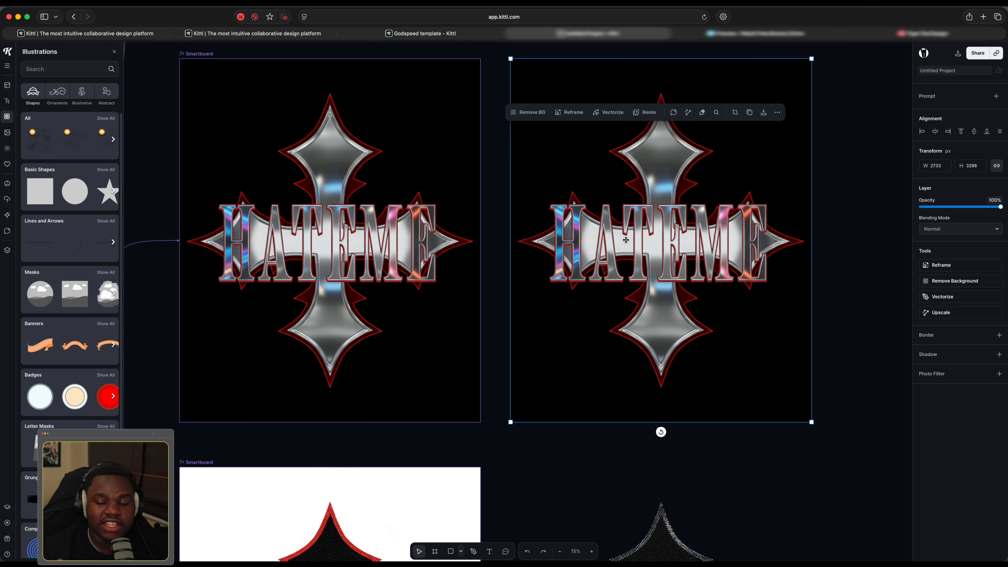
# Add a photo filter to the chrome image and remove its sampled black background (000000) at 30% intensity.
pyautogui.click(998, 373)
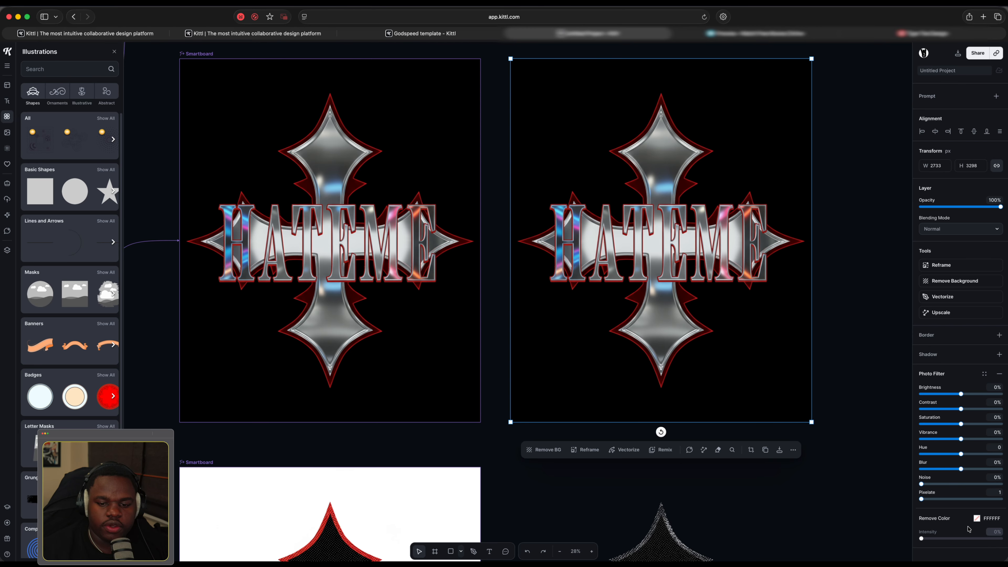
pyautogui.click(976, 518)
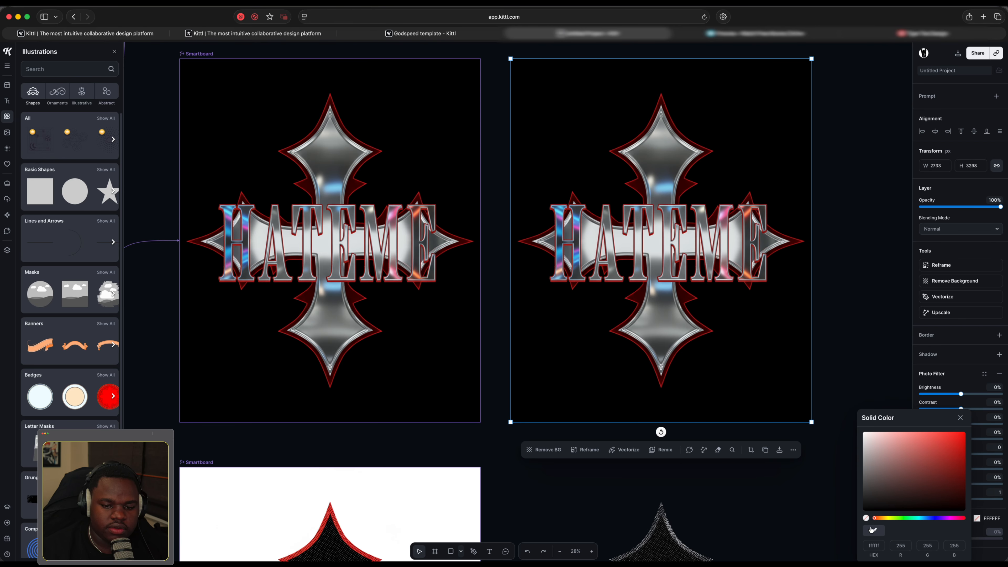
pyautogui.click(716, 371)
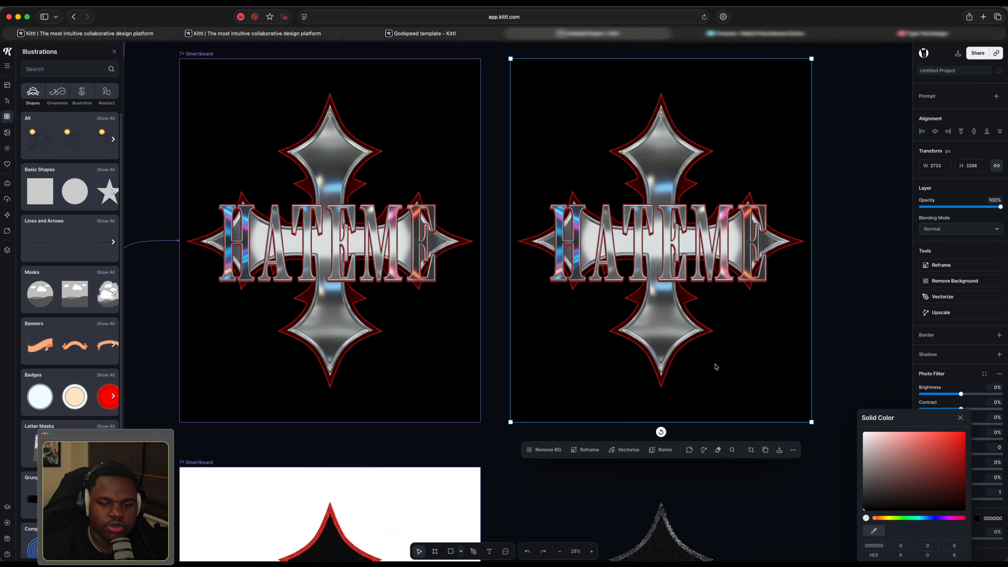
pyautogui.click(1006, 510)
pyautogui.moveTo(927, 538); pyautogui.dragTo(944, 537)
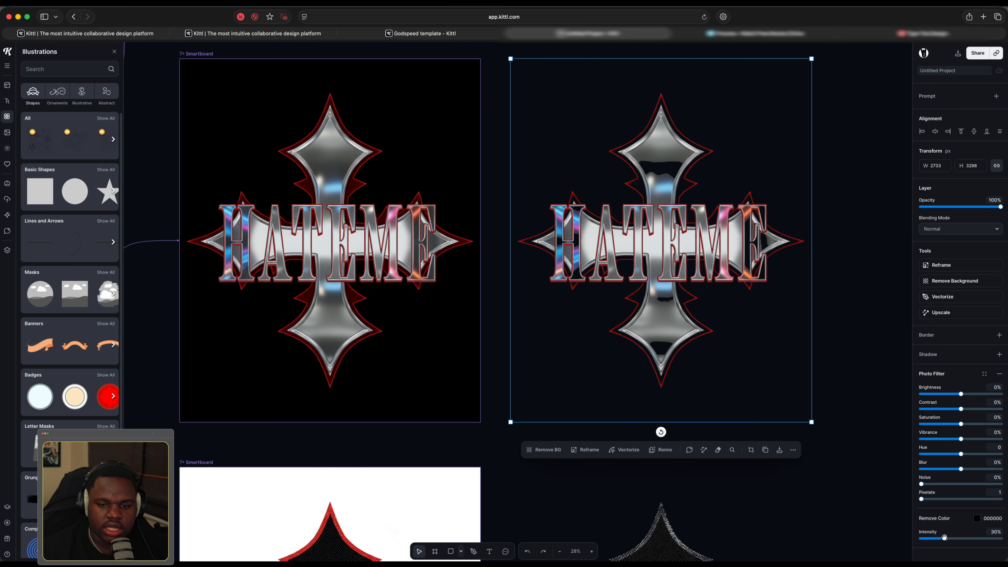
# Set the chrome HATEME image's photo filter noise to 12% and brightness to 13%, checking the dark areas of the cross.
pyautogui.moveTo(922, 484); pyautogui.dragTo(927, 484)
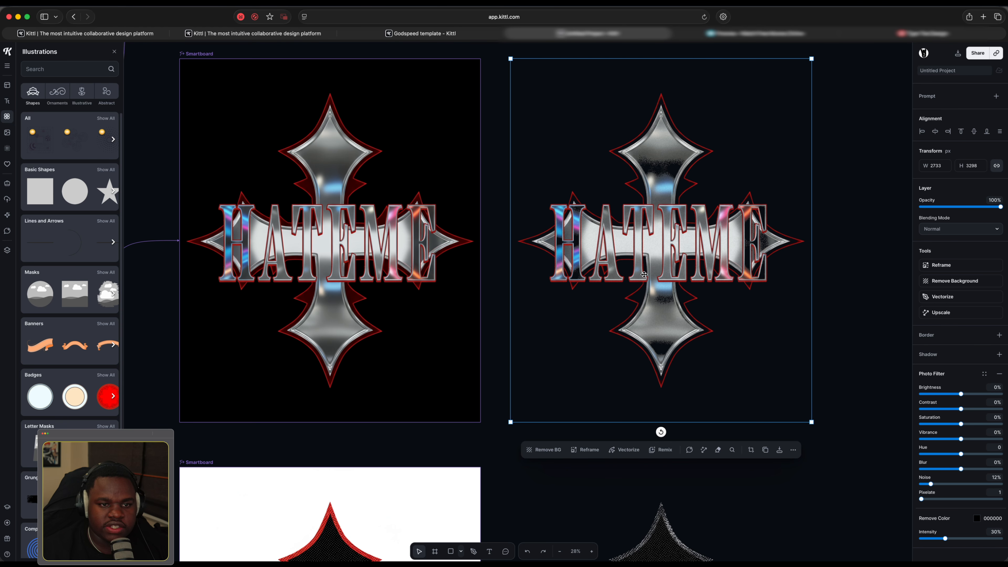
pyautogui.scroll(5, 644, 274)
pyautogui.scroll(3, 654, 131)
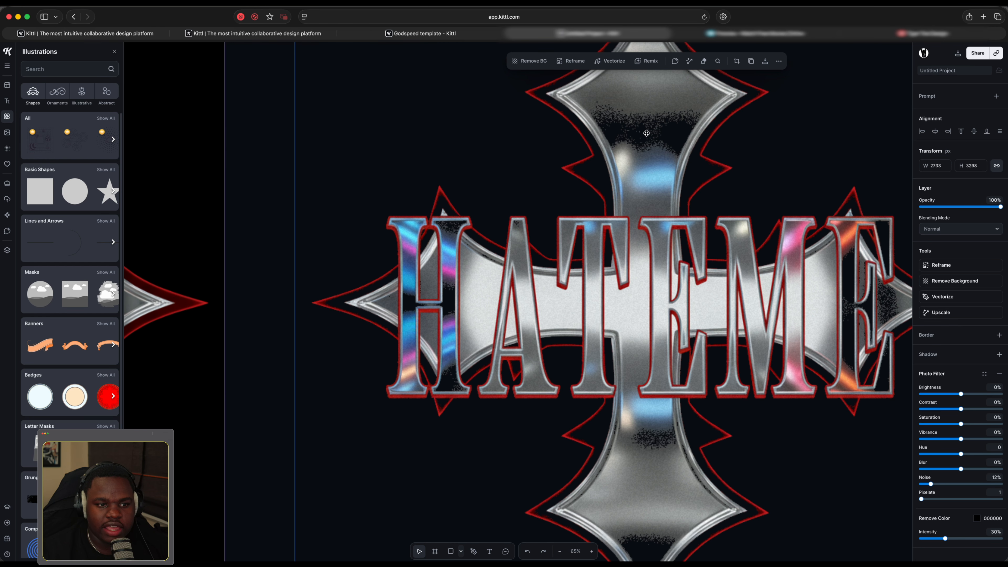
pyautogui.scroll(-5, 647, 133)
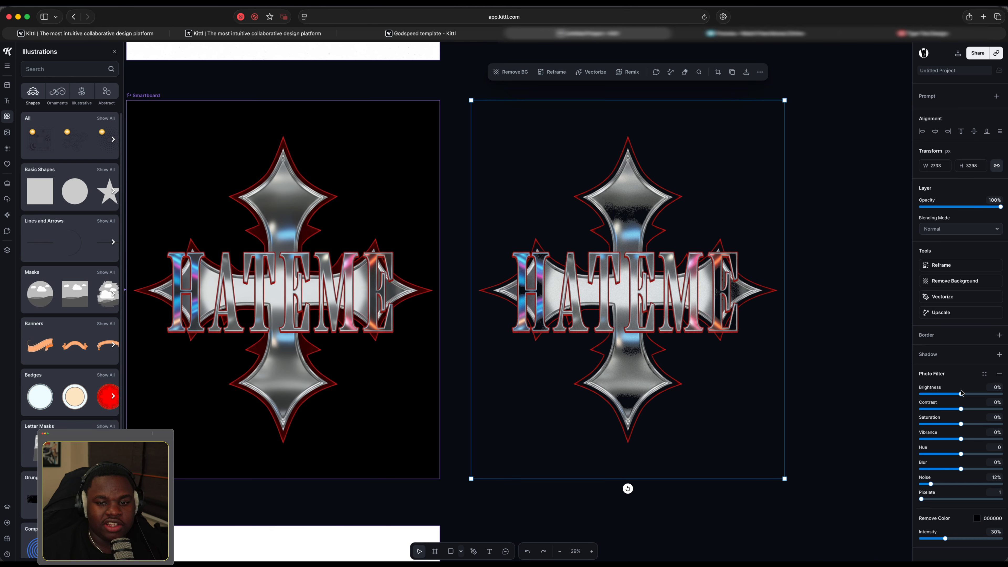
pyautogui.moveTo(961, 393); pyautogui.dragTo(966, 393)
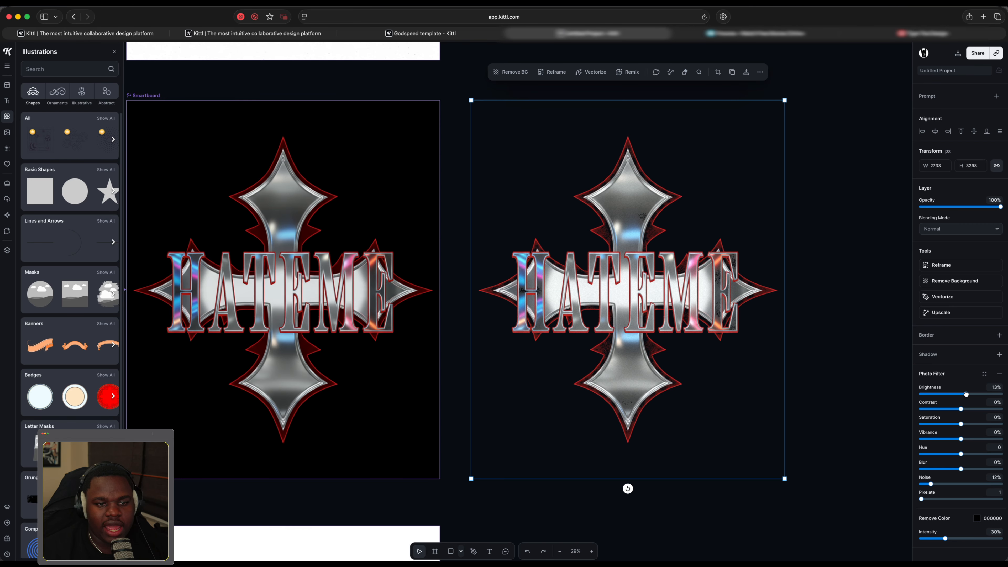
pyautogui.scroll(5, 621, 202)
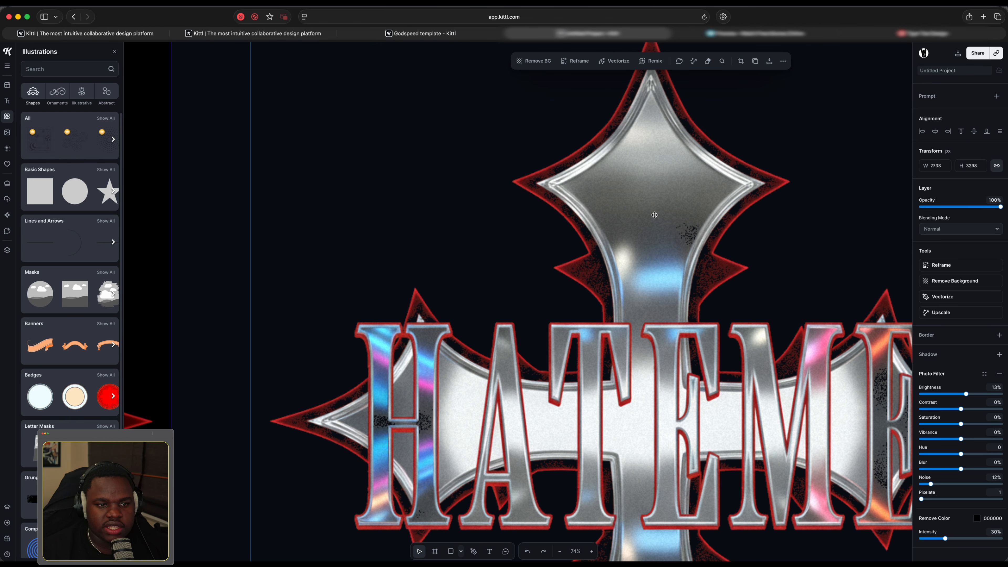
pyautogui.scroll(-6, 654, 215)
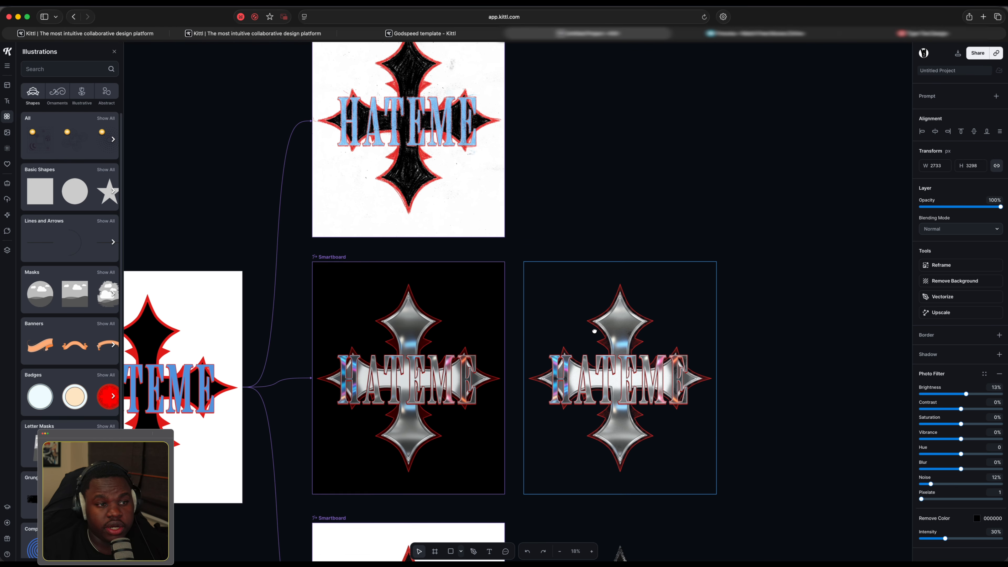
# Convert the hand-drawn HATEME Smartboard to an image and remove its sampled off-white background (FDFEFE) at 35% intensity with a photo filter.
pyautogui.click(951, 285)
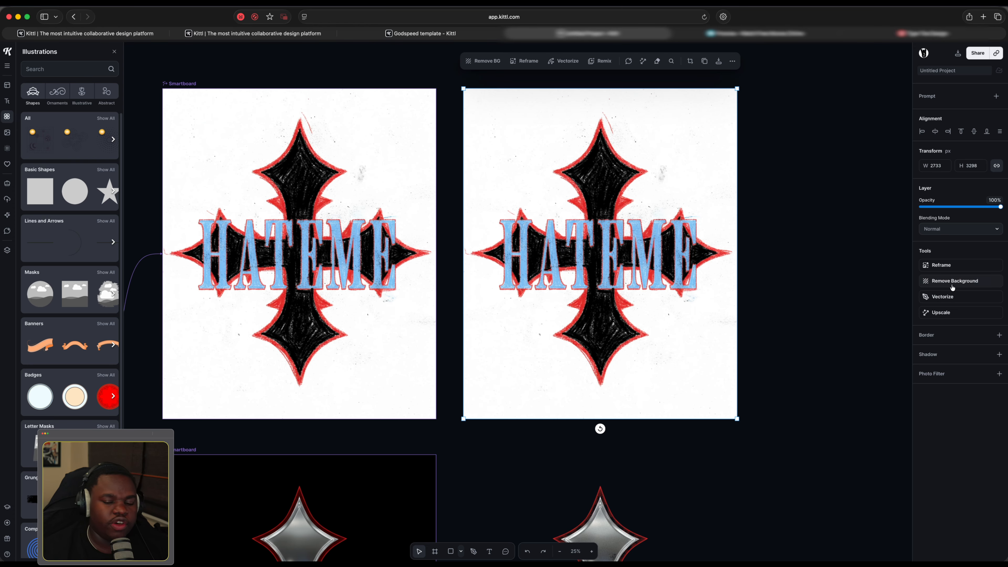
pyautogui.click(999, 375)
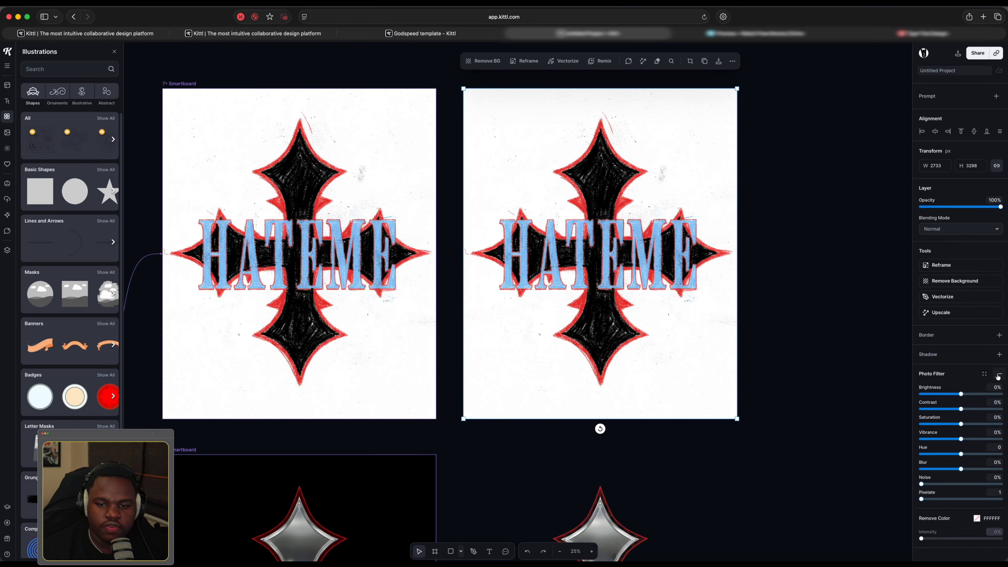
pyautogui.click(976, 518)
pyautogui.moveTo(870, 518); pyautogui.dragTo(948, 539)
pyautogui.click(960, 418)
# Set the hand-drawn HATEME image's photo filter noise to 15% and brightness to 7%.
pyautogui.moveTo(929, 483); pyautogui.dragTo(932, 483)
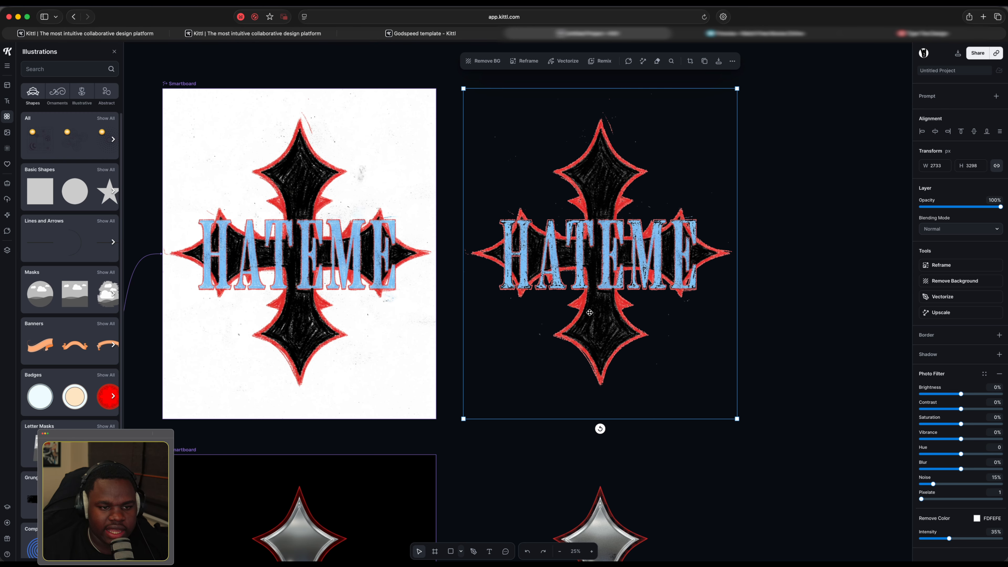
pyautogui.scroll(5, 635, 258)
pyautogui.scroll(-4, 675, 280)
pyautogui.scroll(-3, 675, 280)
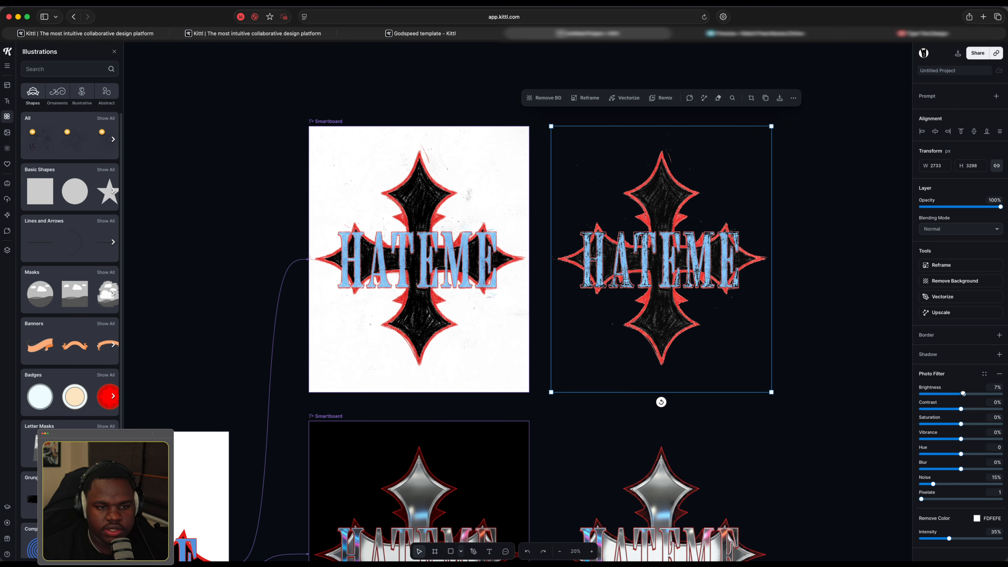
pyautogui.click(536, 148)
# Select the white T-shirt Smartboard beside the Hate Me designs and inspect the shirt up close.
pyautogui.scroll(-5, 536, 148)
pyautogui.scroll(-2, 607, 342)
pyautogui.hscroll(-3, 480, 324)
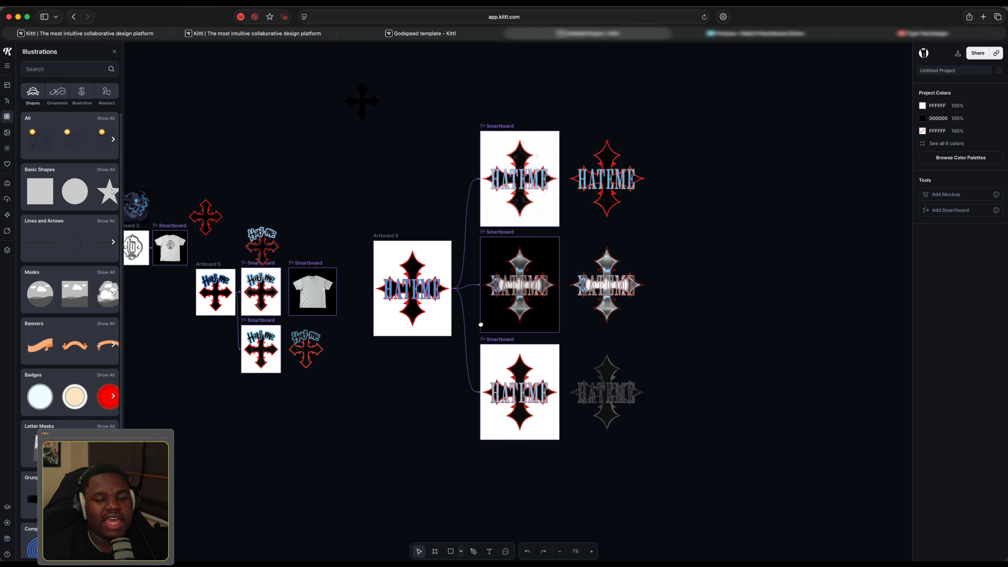
pyautogui.scroll(2, 412, 309)
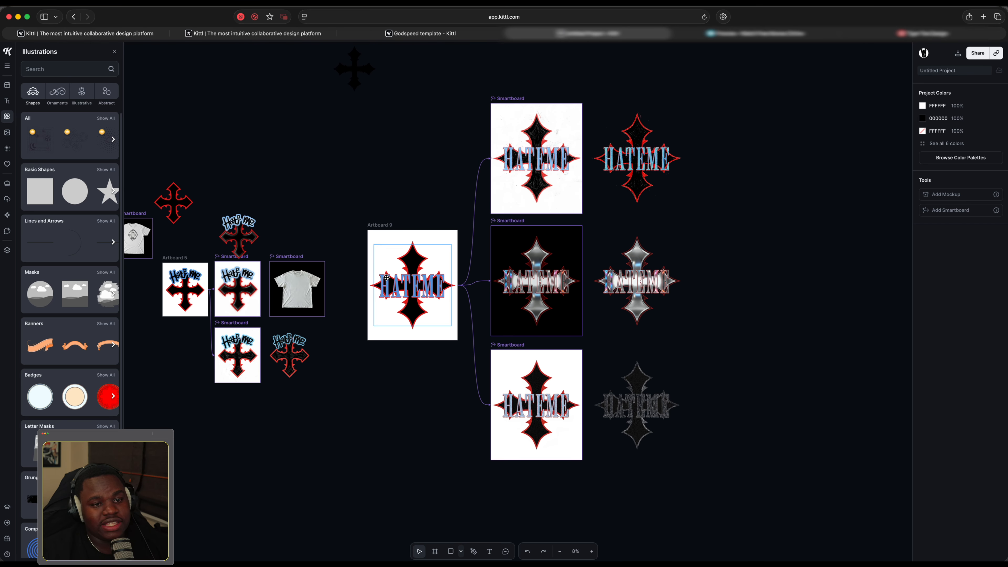
pyautogui.scroll(6, 386, 277)
pyautogui.click(401, 241)
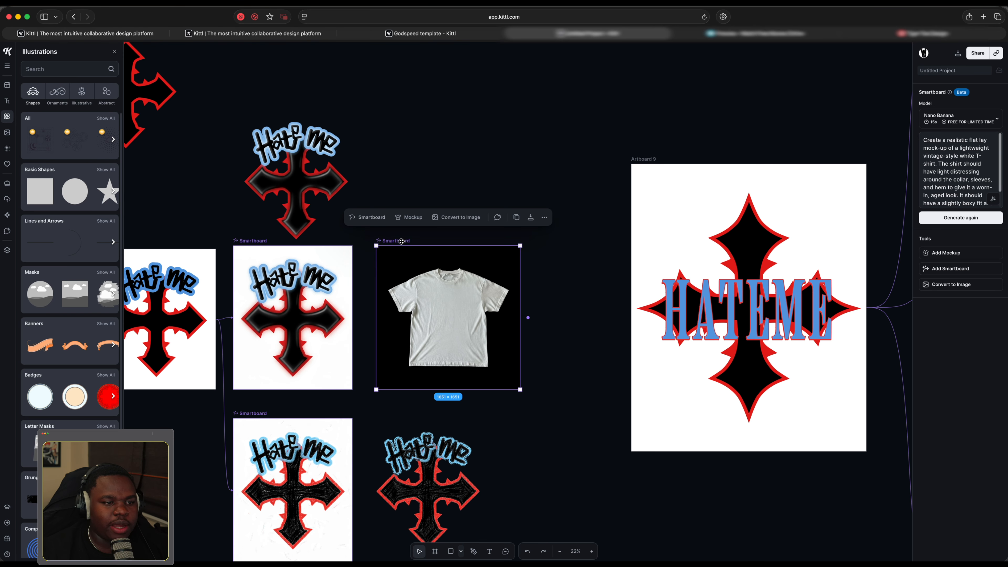
pyautogui.scroll(8, 524, 411)
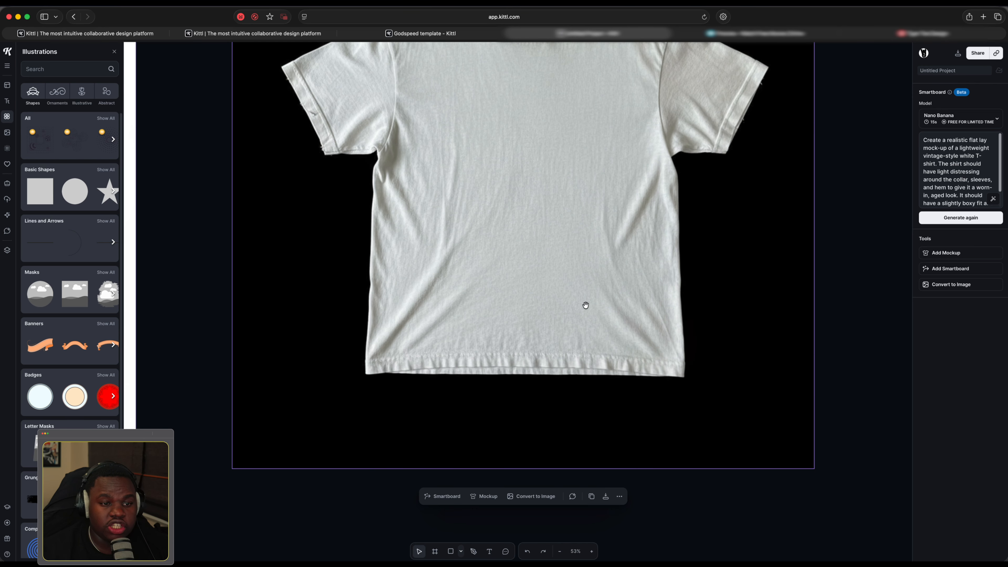
pyautogui.moveTo(585, 305); pyautogui.dragTo(563, 420)
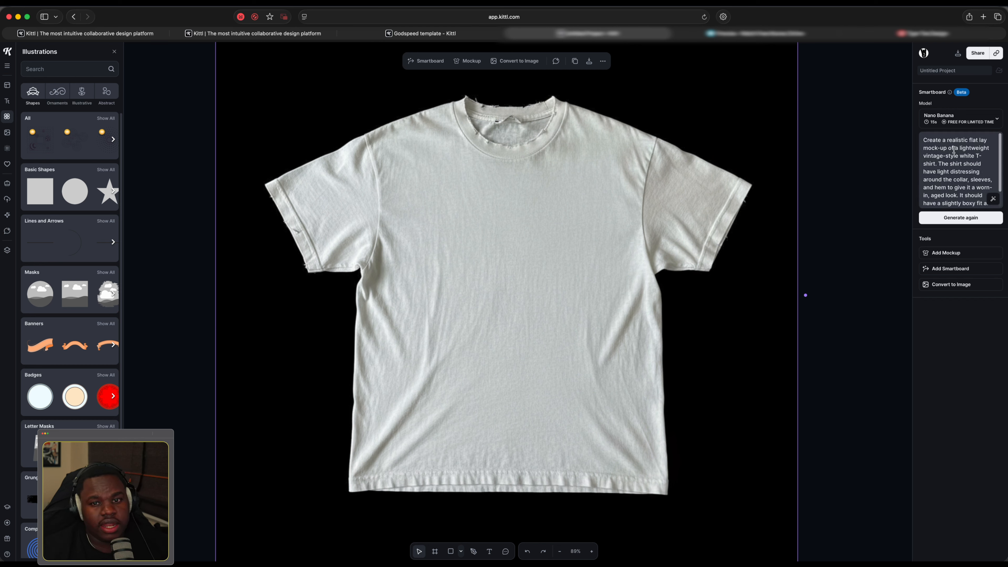
# Read through the T-shirt Smartboard's mock-up prompt to its end and select the whole prompt text.
pyautogui.scroll(-1, 953, 149)
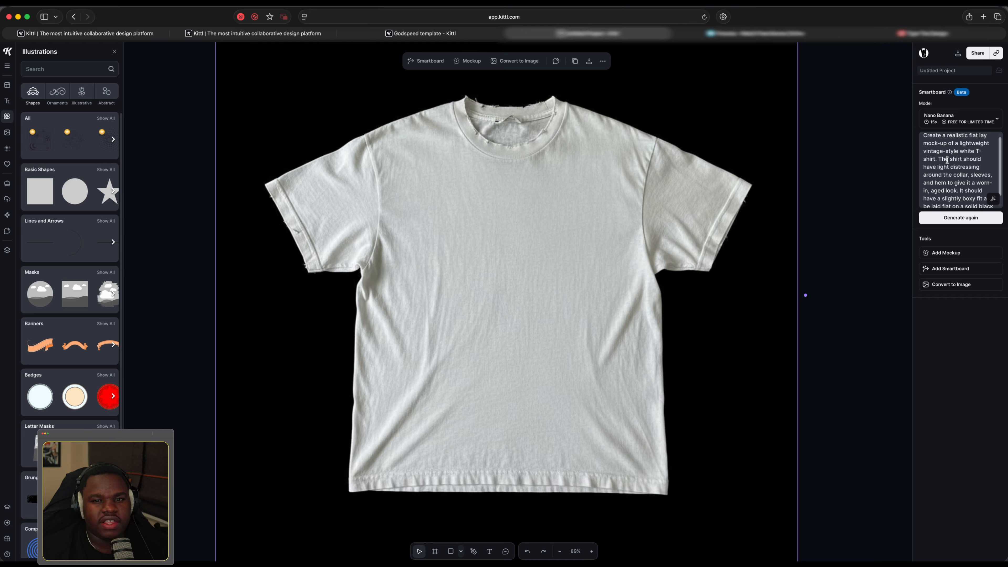
pyautogui.scroll(-1, 947, 160)
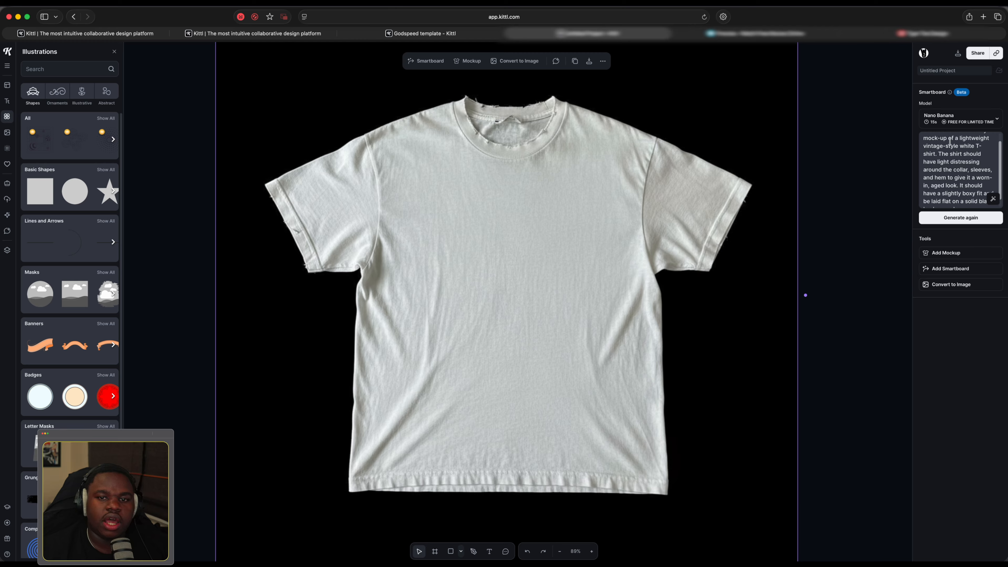
pyautogui.scroll(-1, 952, 169)
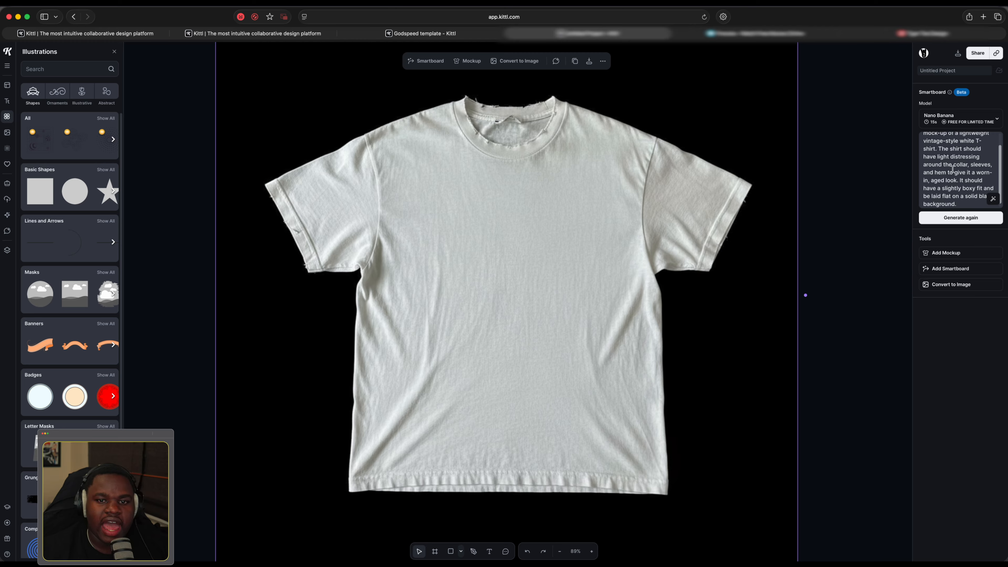
pyautogui.scroll(-1, 951, 192)
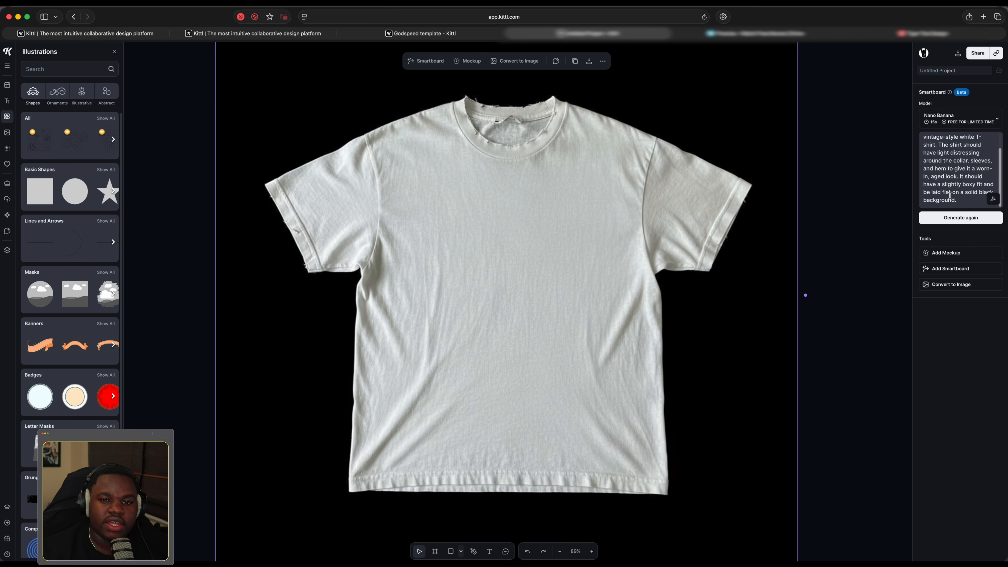
pyautogui.click(969, 197)
pyautogui.moveTo(966, 201); pyautogui.dragTo(919, 140)
# Regenerate the T-shirt mock-up from the same prompt with the Nano Banana model and inspect the new shirt.
pyautogui.scroll(-5, 571, 109)
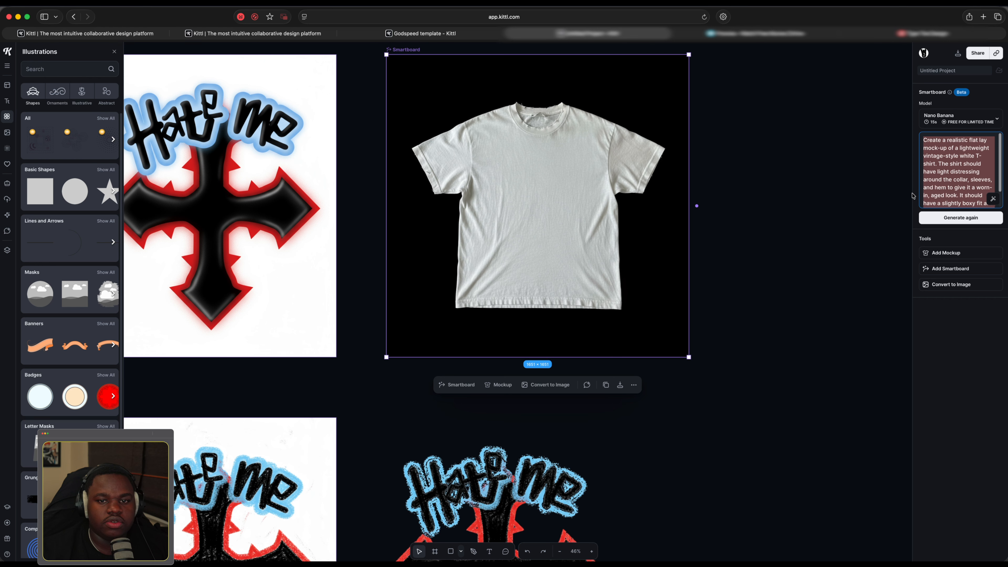
pyautogui.scroll(-3, 593, 151)
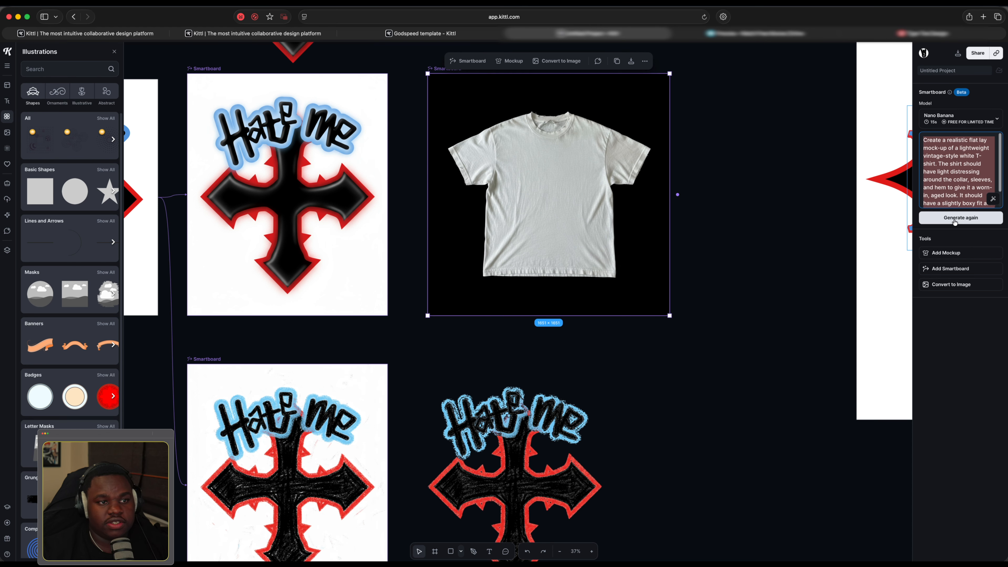
pyautogui.click(942, 219)
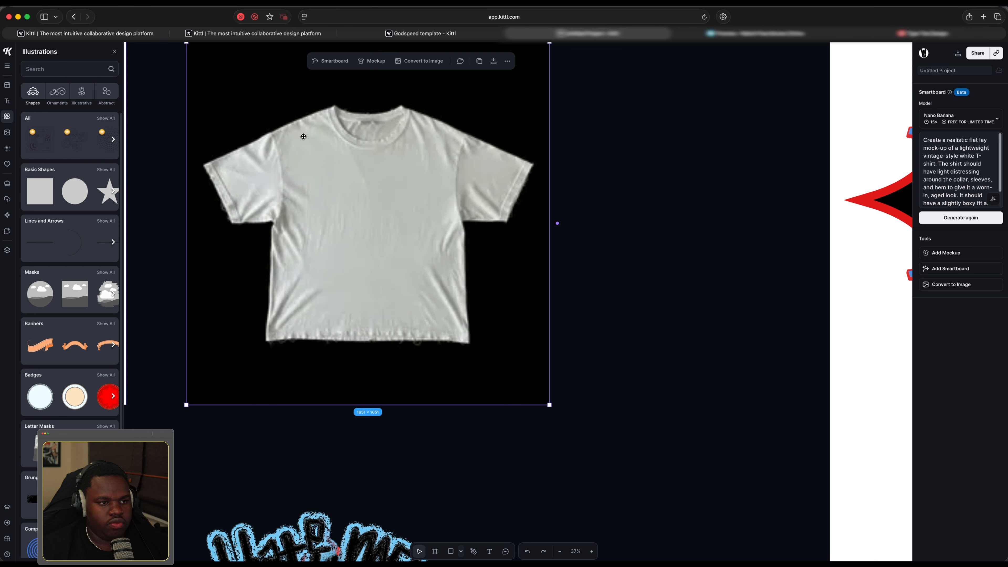
pyautogui.click(584, 177)
pyautogui.scroll(2, 246, 191)
pyautogui.scroll(1, 297, 244)
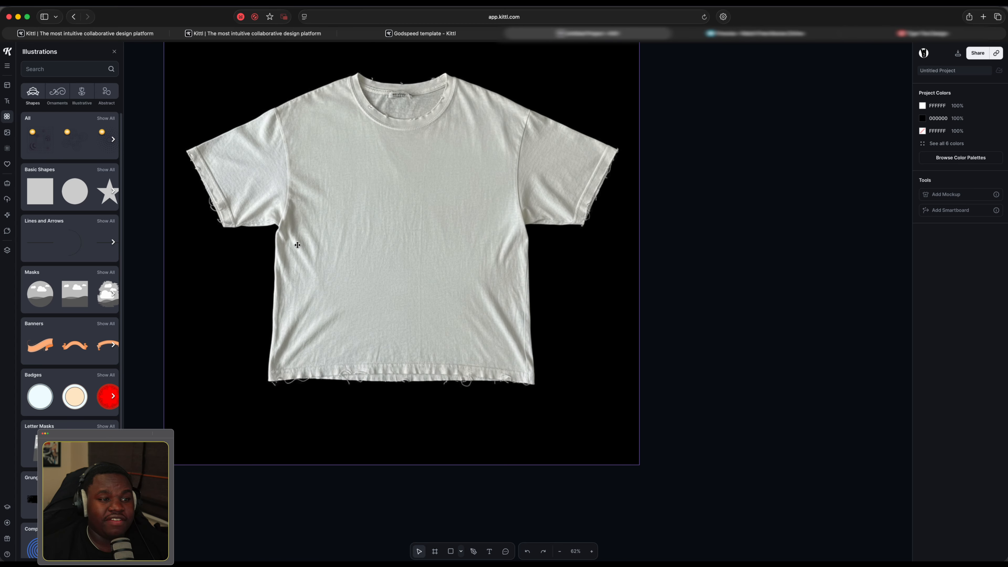
pyautogui.scroll(-5, 297, 245)
# Convert the regenerated T-shirt Smartboard to an image and place it beside the chrome HATEME image.
pyautogui.click(322, 176)
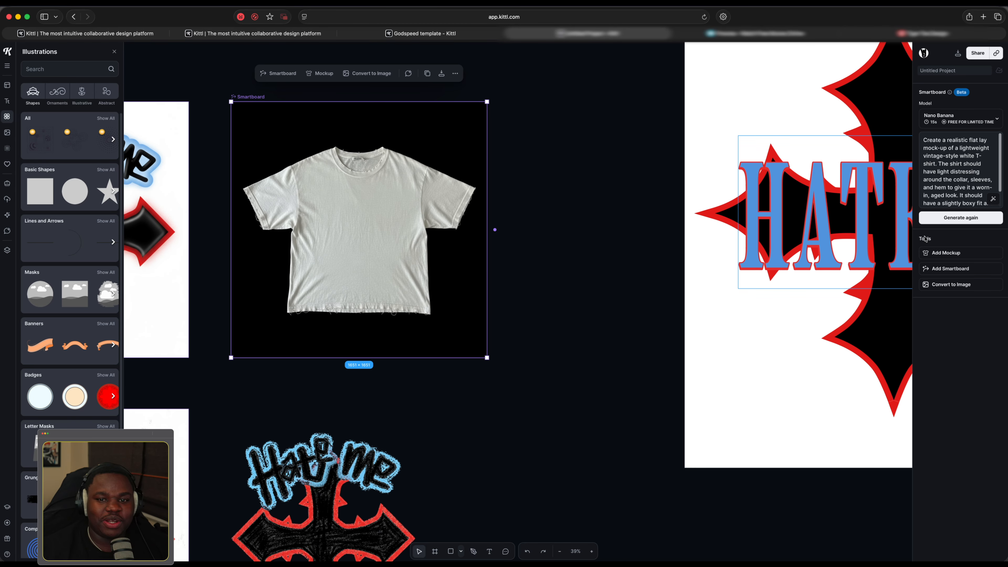
pyautogui.click(948, 287)
pyautogui.scroll(-6, 408, 228)
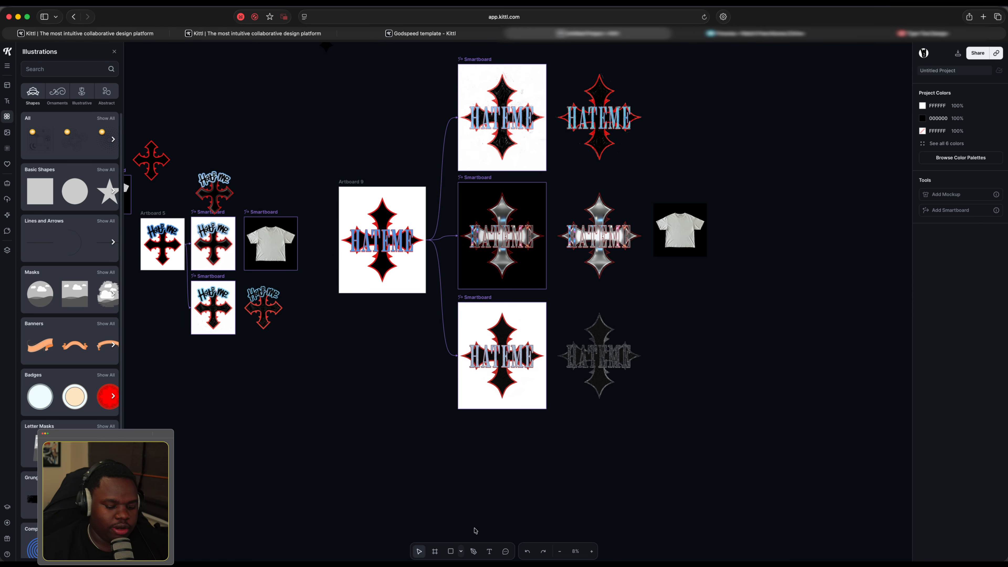
# Draw a new roughly square artboard around the T-shirt image and enlarge the shirt to nearly fill it.
pyautogui.press('a')
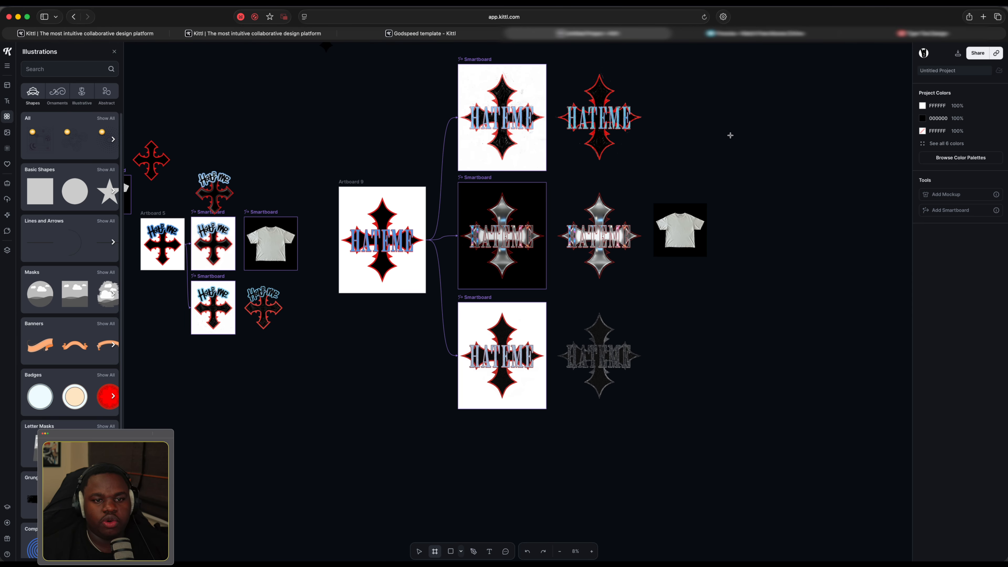
pyautogui.moveTo(730, 135); pyautogui.dragTo(870, 287)
pyautogui.scroll(2, 819, 222)
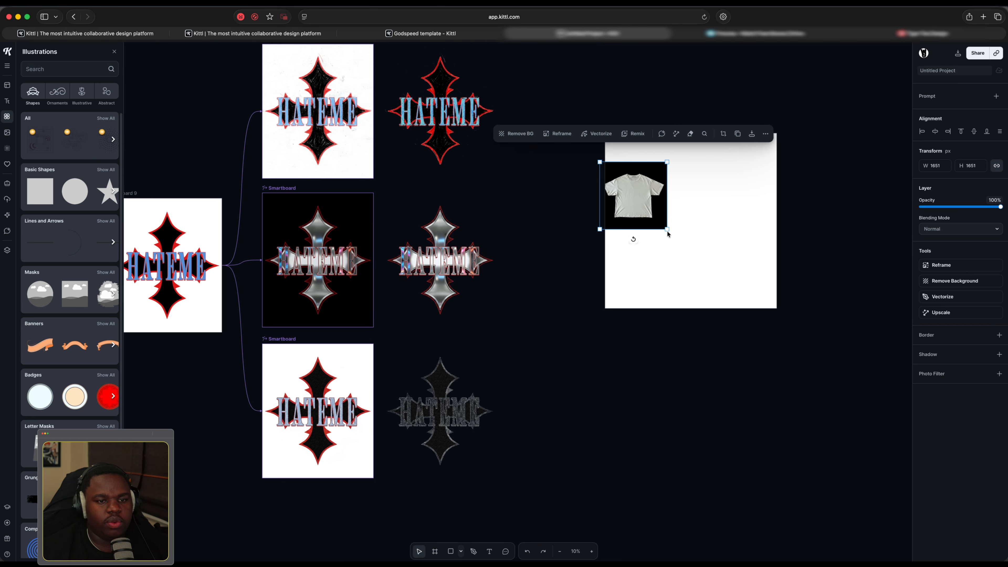
pyautogui.moveTo(669, 234); pyautogui.dragTo(712, 284)
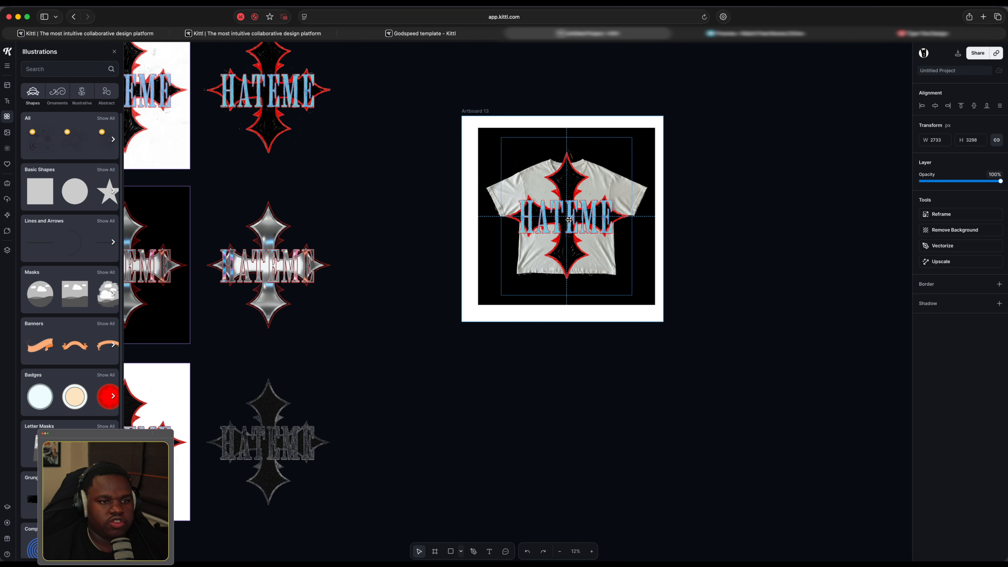
# Place a copy of the hand-drawn HATEME design on the T-shirt and scale it down to about 1711 × 2065 px on the chest.
pyautogui.scroll(5, 569, 219)
pyautogui.moveTo(709, 389); pyautogui.dragTo(618, 324)
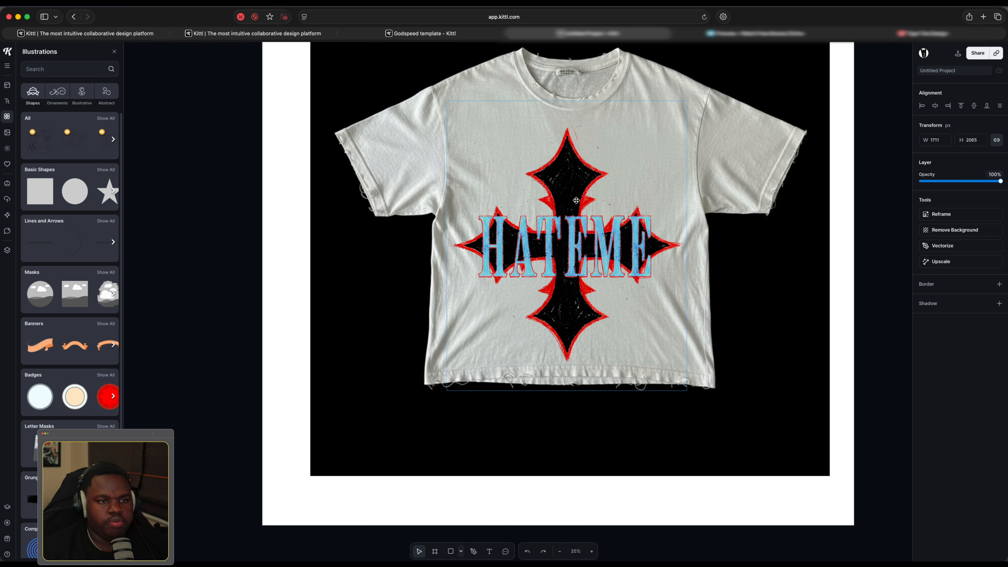
pyautogui.moveTo(577, 194); pyautogui.dragTo(581, 195)
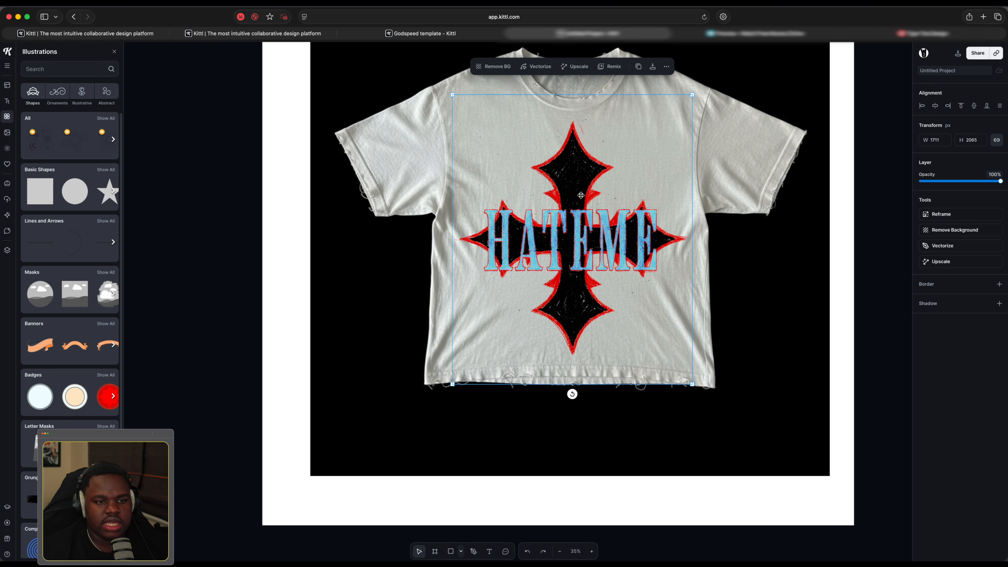
# Centre the HATEME design on the shirt and blend it into the fabric with Overlay mode at 100% opacity.
pyautogui.click(961, 181)
pyautogui.moveTo(554, 266)
pyautogui.mouseDown()
pyautogui.moveTo(581, 272)
pyautogui.moveTo(551, 268)
pyautogui.mouseUp()
pyautogui.click(659, 315)
pyautogui.scroll(-4, 580, 304)
pyautogui.scroll(1, 580, 304)
pyautogui.press('Delete')
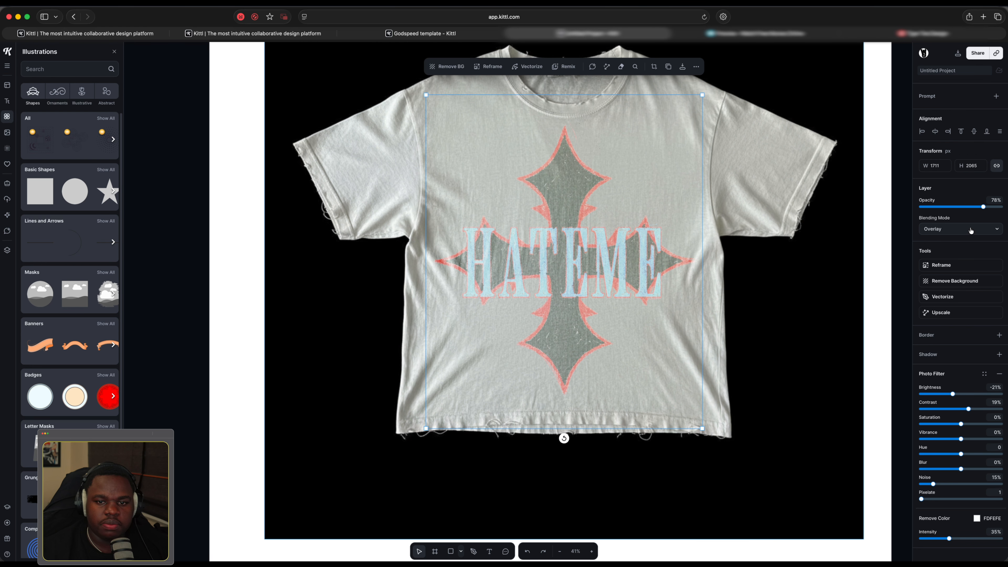
pyautogui.click(972, 230)
pyautogui.click(799, 240)
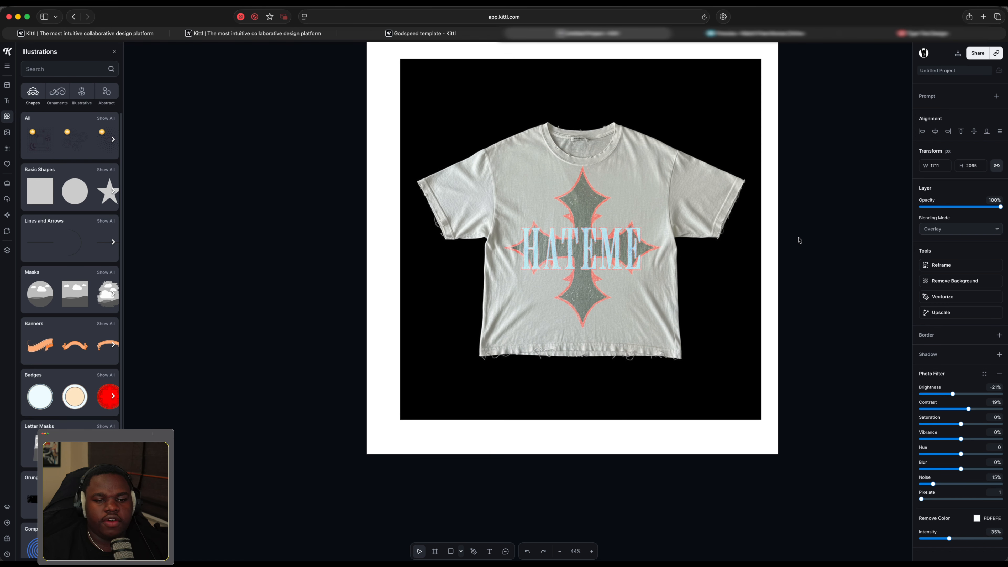
# Select the overlaid HATEME design and inspect up close how its print blends with the shirt's fabric texture.
pyautogui.scroll(3, 595, 228)
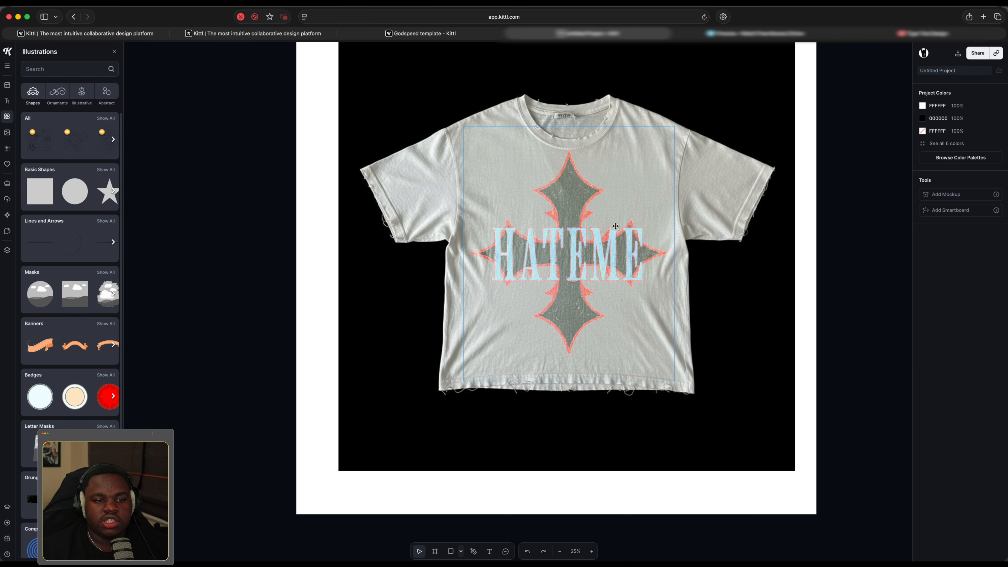
pyautogui.scroll(3, 568, 241)
pyautogui.moveTo(576, 257); pyautogui.dragTo(575, 251)
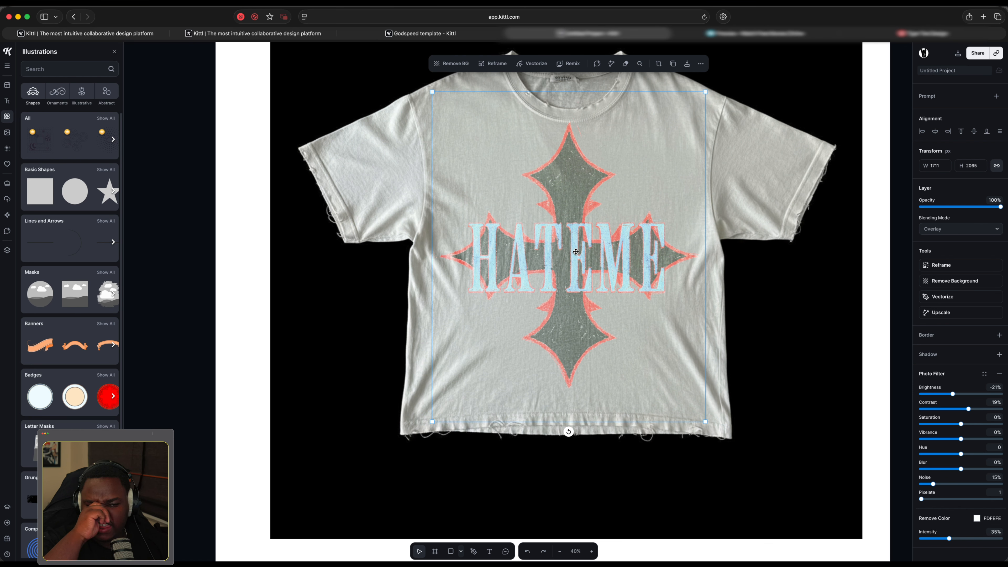
pyautogui.scroll(3, 575, 252)
pyautogui.scroll(1, 597, 226)
pyautogui.scroll(3, 543, 240)
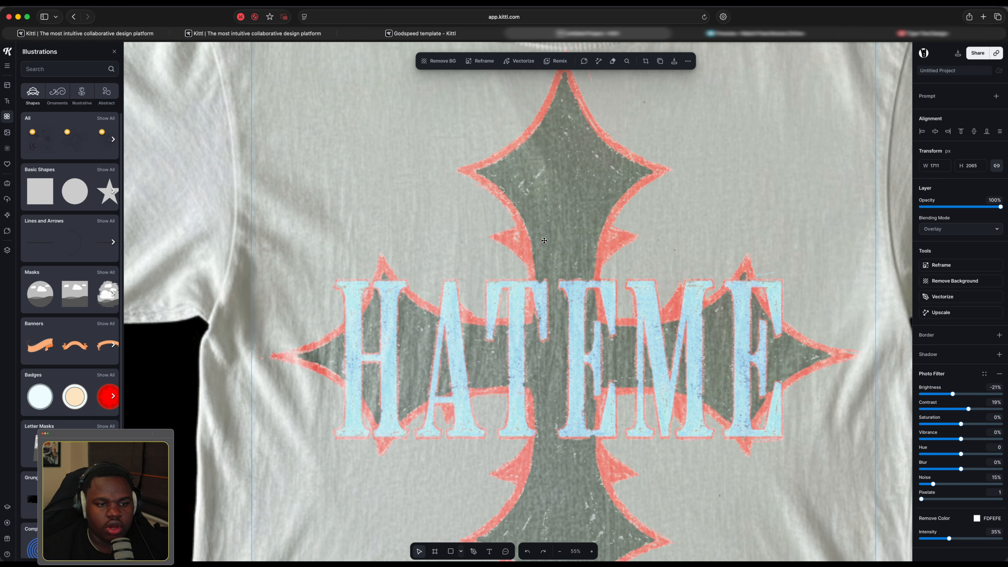
# Set the HATEME design on the T-shirt to Normal blending mode and lower its opacity to 74%.
pyautogui.scroll(-5, 544, 240)
pyautogui.click(965, 235)
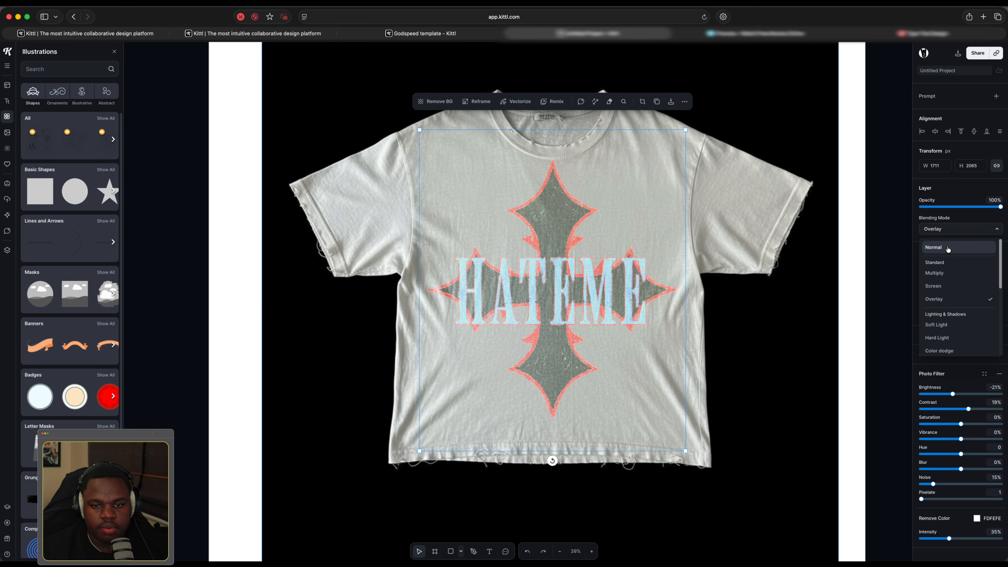
pyautogui.click(948, 248)
pyautogui.moveTo(994, 208); pyautogui.dragTo(981, 213)
pyautogui.scroll(-5, 643, 193)
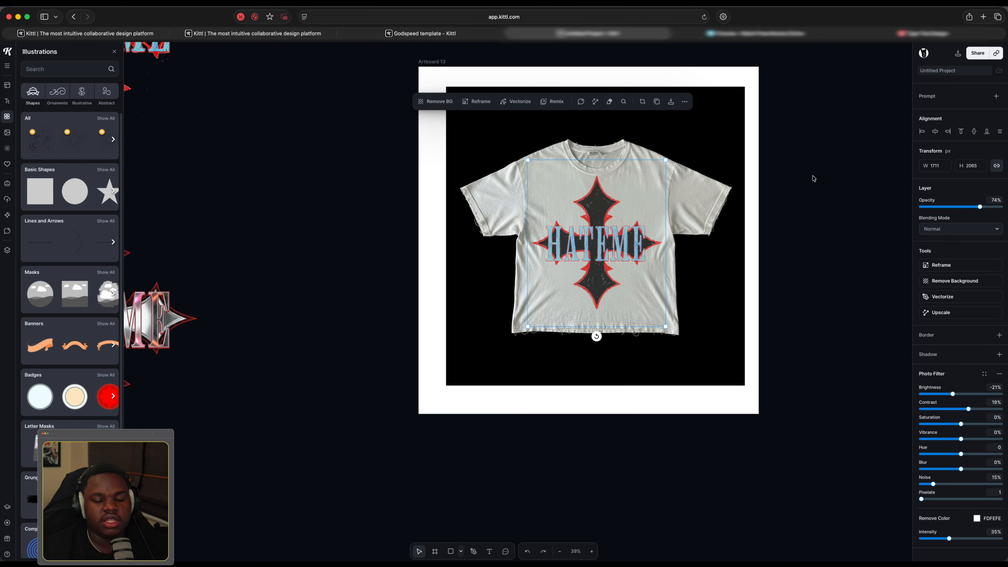
pyautogui.press('Escape')
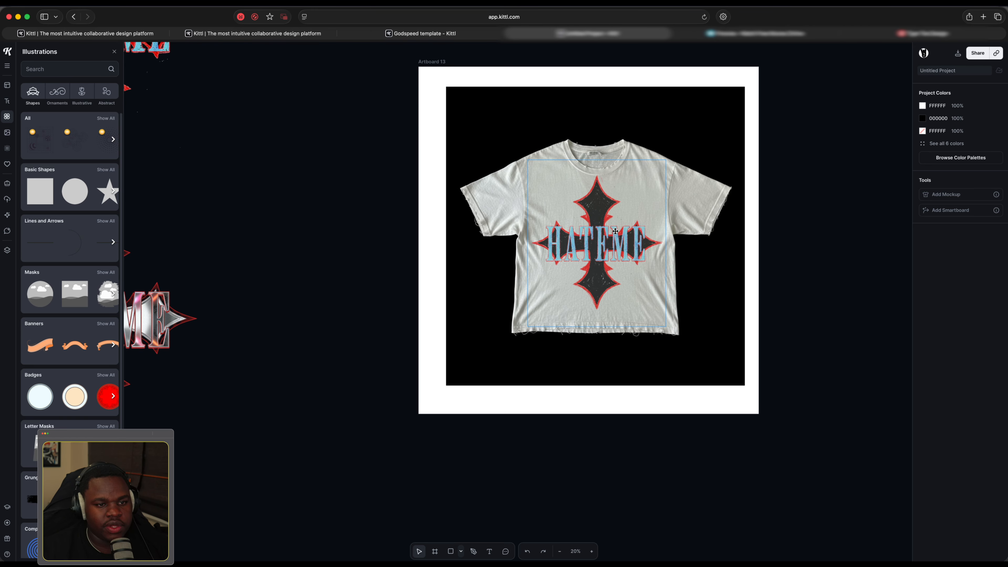
# Review the original HATEME artboard, its three style variations with their cut-out versions, and the finished T-shirt mockup.
pyautogui.moveTo(612, 234); pyautogui.dragTo(611, 238)
pyautogui.scroll(-5, 486, 158)
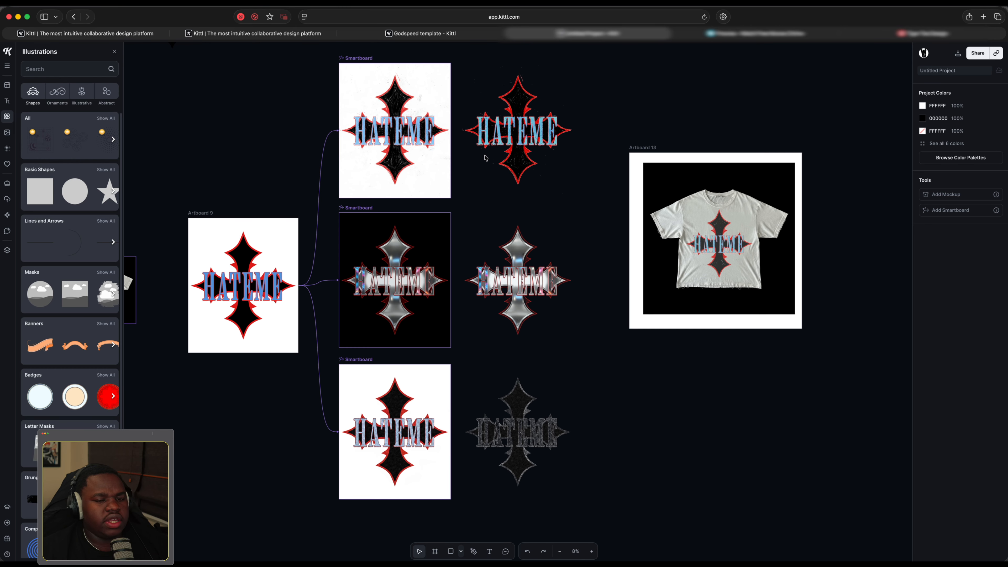
pyautogui.hscroll(3, 484, 158)
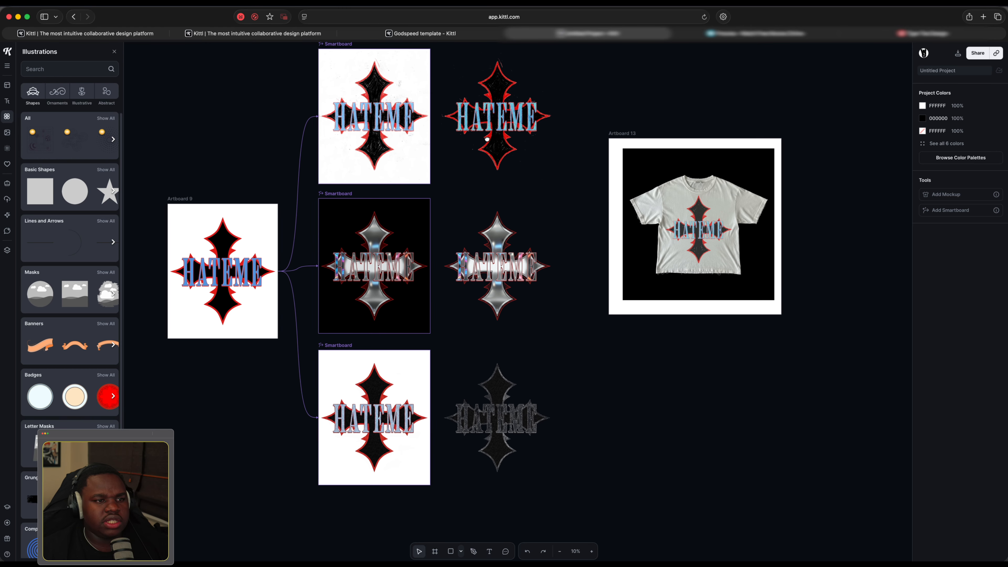
pyautogui.hscroll(-1, 474, 148)
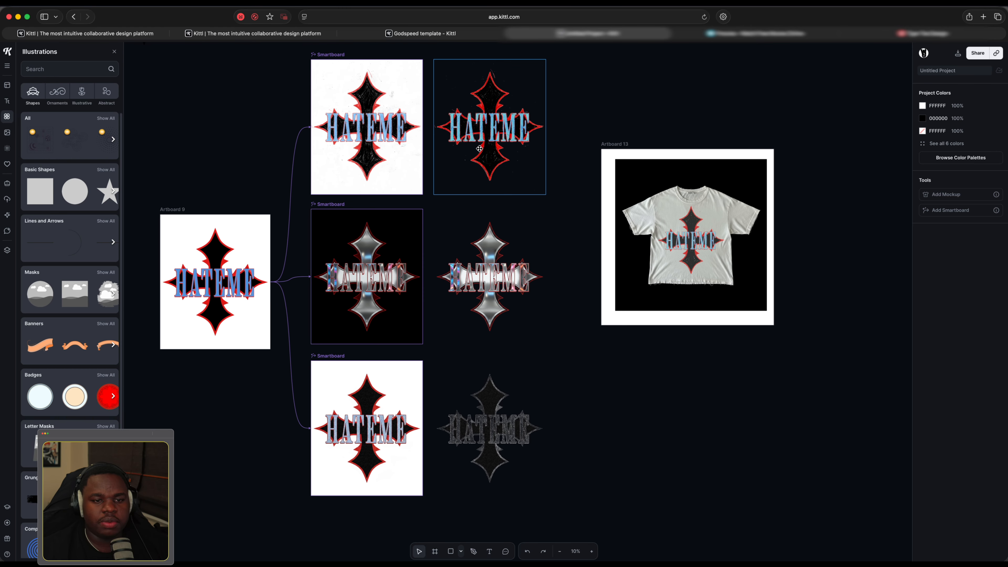
pyautogui.hscroll(-3, 374, 210)
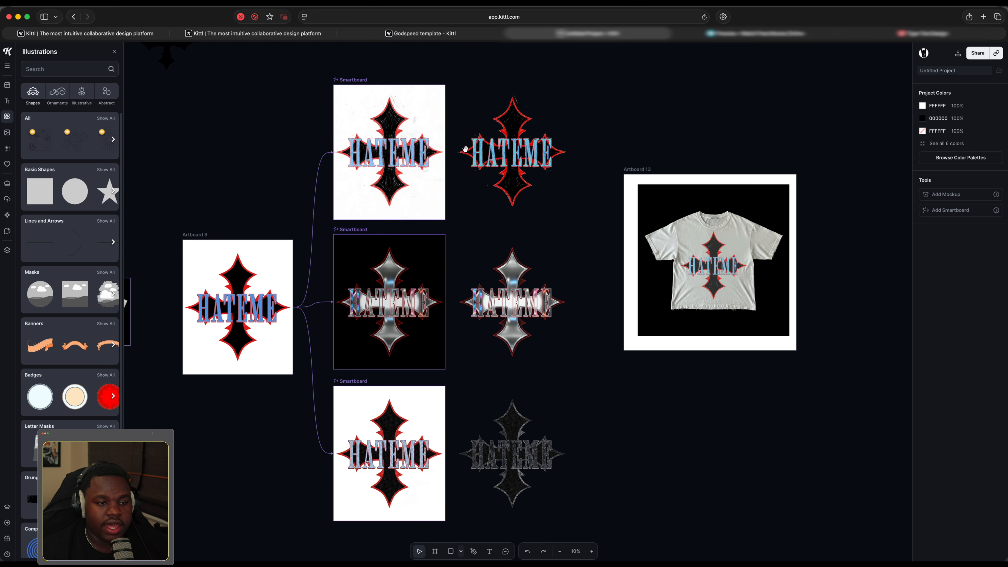
pyautogui.hscroll(3, 465, 149)
pyautogui.moveTo(558, 153); pyautogui.dragTo(424, 138)
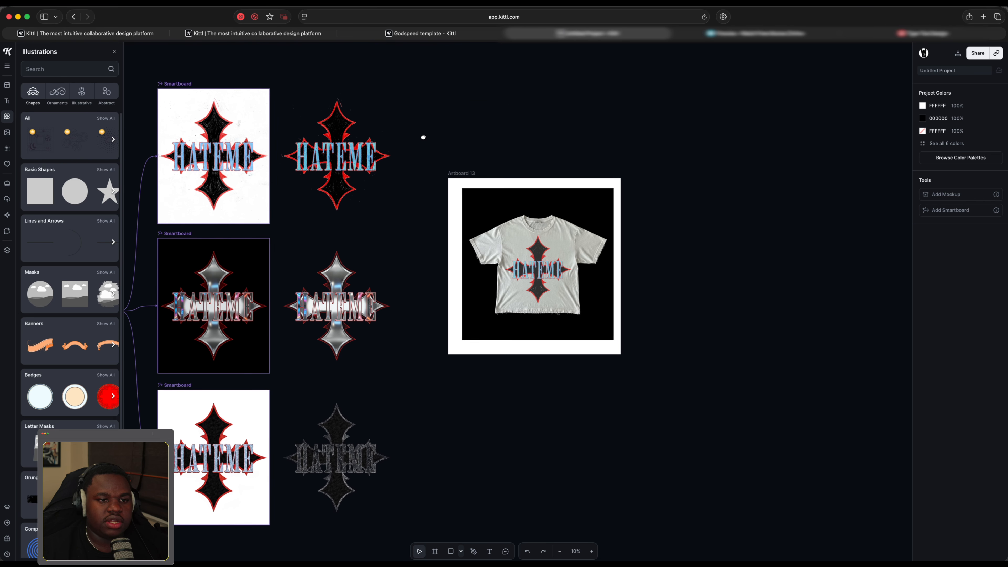
pyautogui.scroll(5, 547, 262)
pyautogui.scroll(-4, 511, 254)
pyautogui.hscroll(-3, 511, 253)
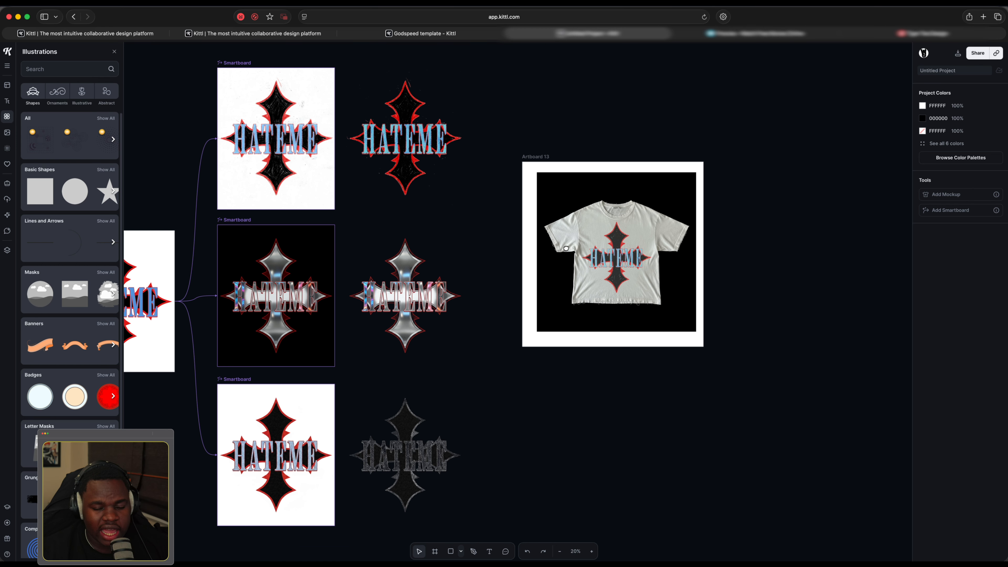
pyautogui.hscroll(-5, 564, 249)
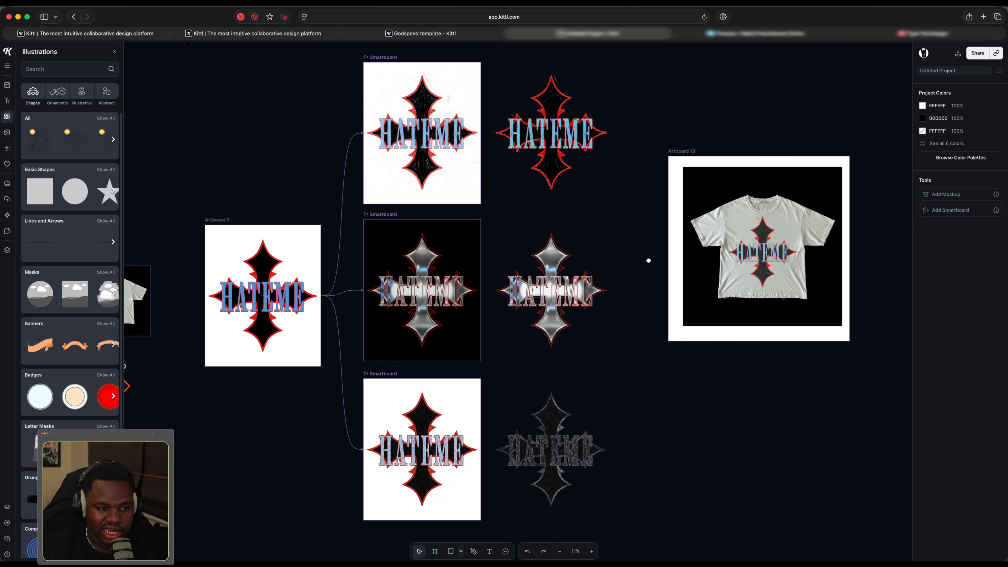
pyautogui.hscroll(2, 635, 258)
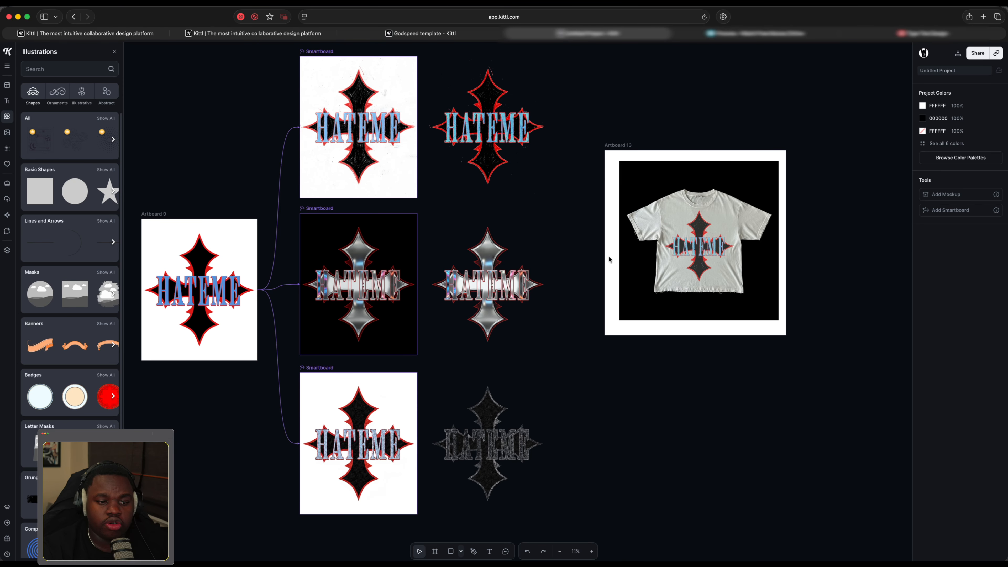
pyautogui.hscroll(-2, 556, 235)
pyautogui.scroll(1, 556, 235)
pyautogui.scroll(-2, 554, 231)
pyautogui.hscroll(2, 554, 231)
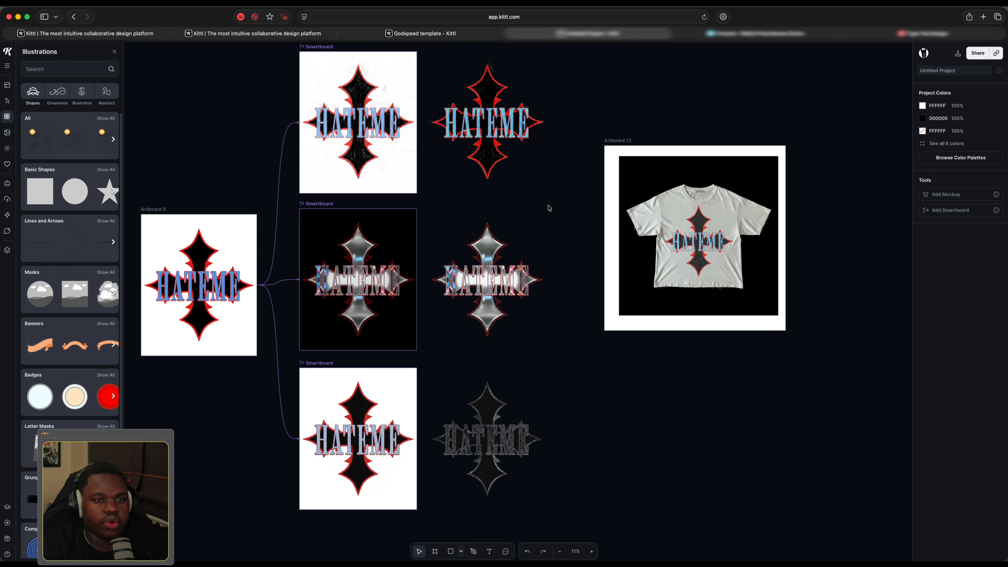
pyautogui.scroll(-5, 549, 208)
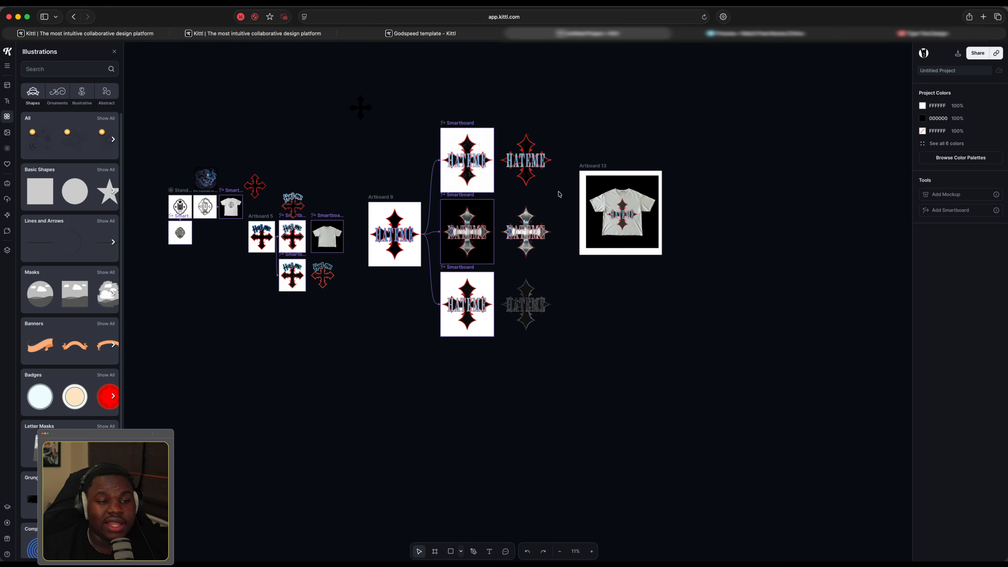
pyautogui.scroll(5, 548, 195)
pyautogui.hscroll(2, 556, 192)
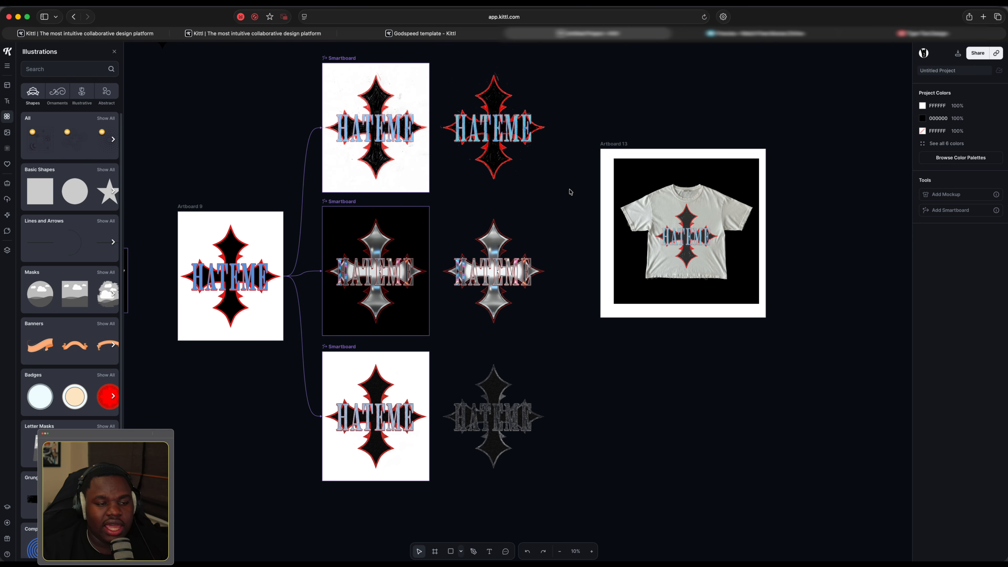
pyautogui.scroll(3, 494, 192)
# Compare the layer and photo filter settings of the cut-out hand-drawn HATEME design with those of its copy on the T-shirt.
pyautogui.click(496, 186)
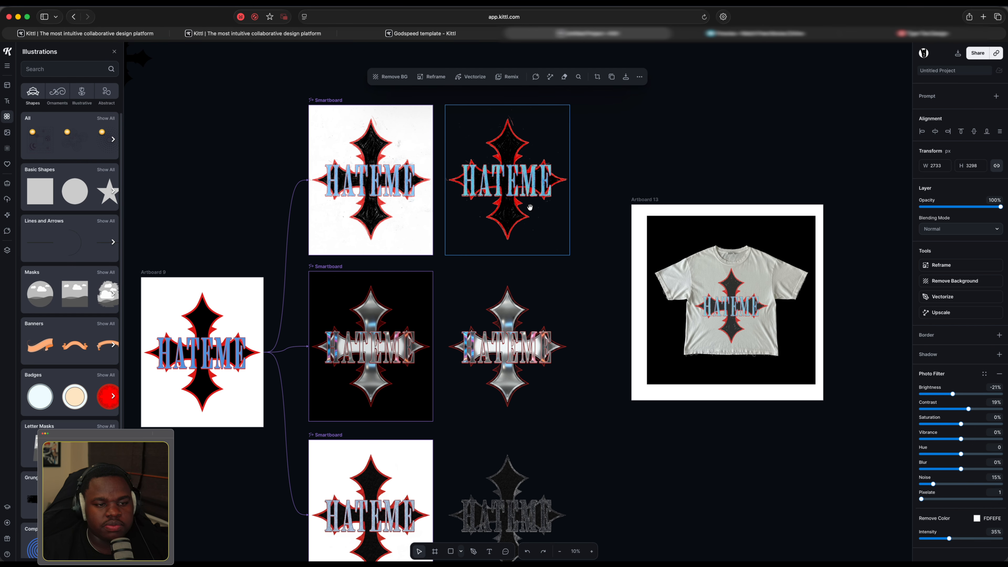
pyautogui.scroll(-3, 530, 207)
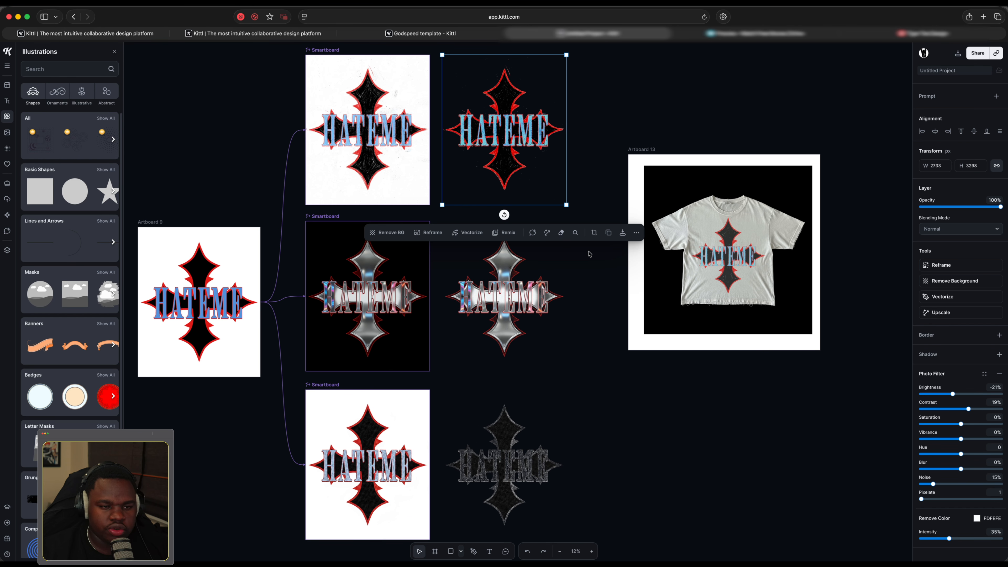
pyautogui.click(720, 232)
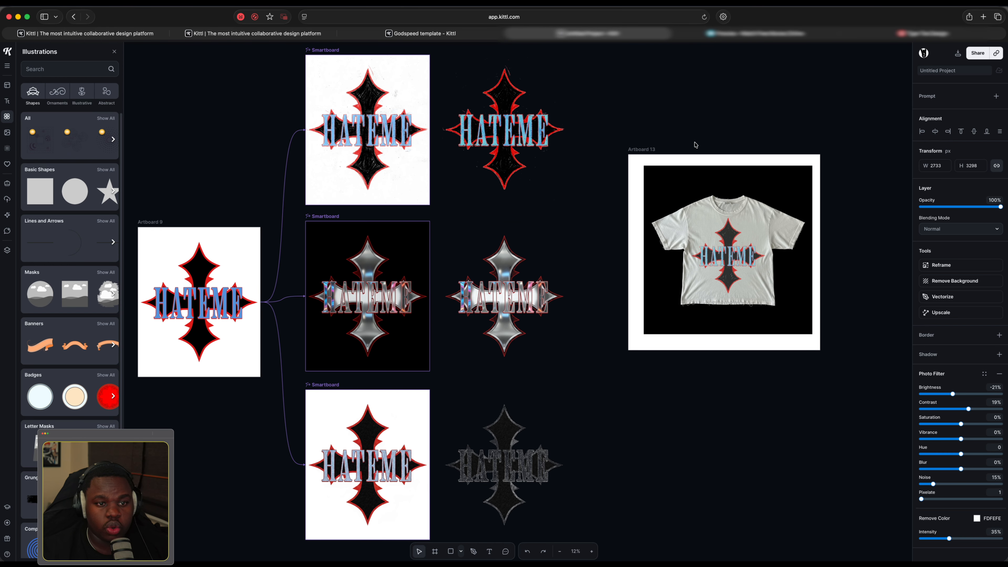
pyautogui.scroll(-3, 720, 233)
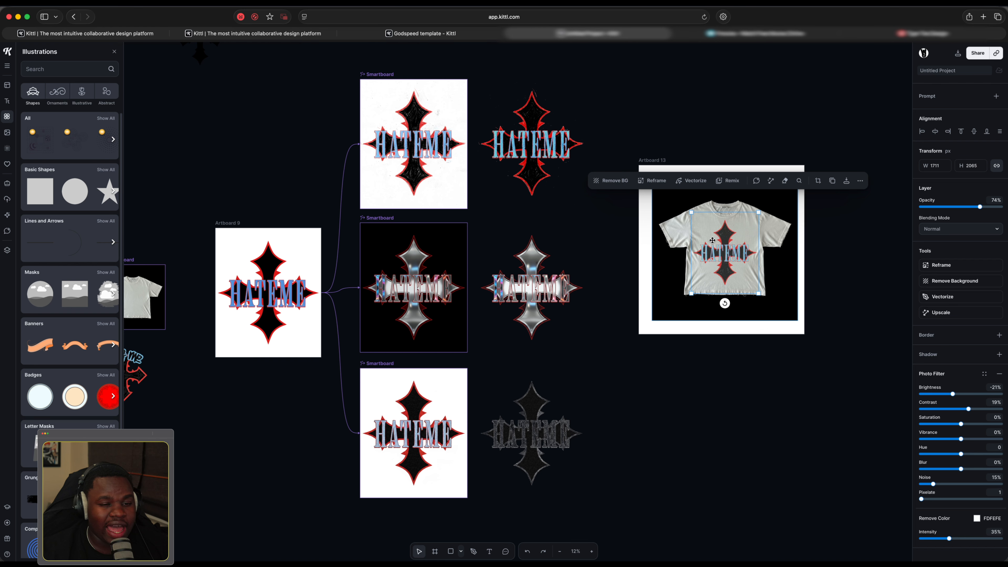
pyautogui.hscroll(3, 690, 238)
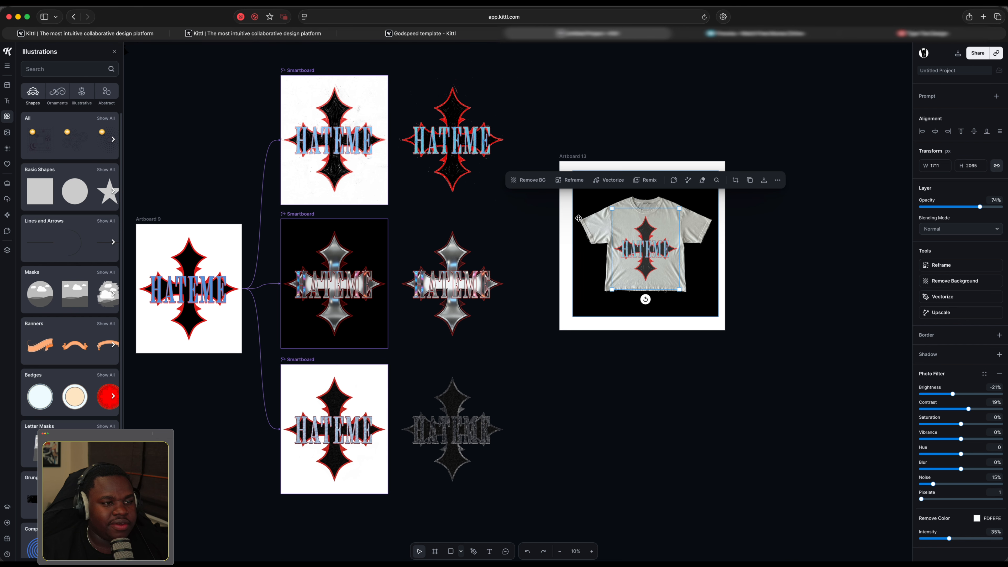
pyautogui.scroll(-3, 587, 222)
pyautogui.hscroll(-5, 590, 222)
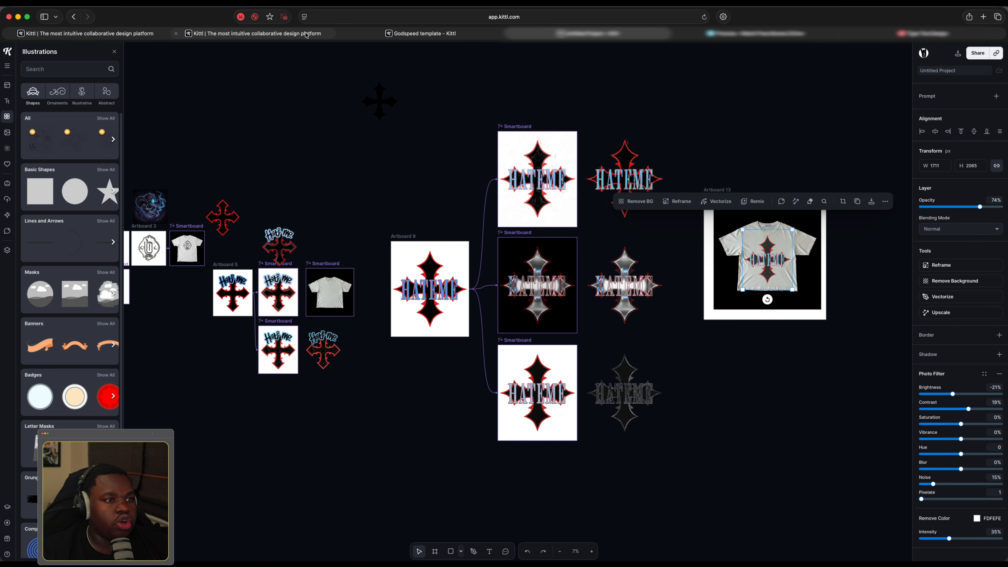
# Switch to the Godspeed template project and delete the smartboard connected to the Front Design artboard.
pyautogui.click(421, 33)
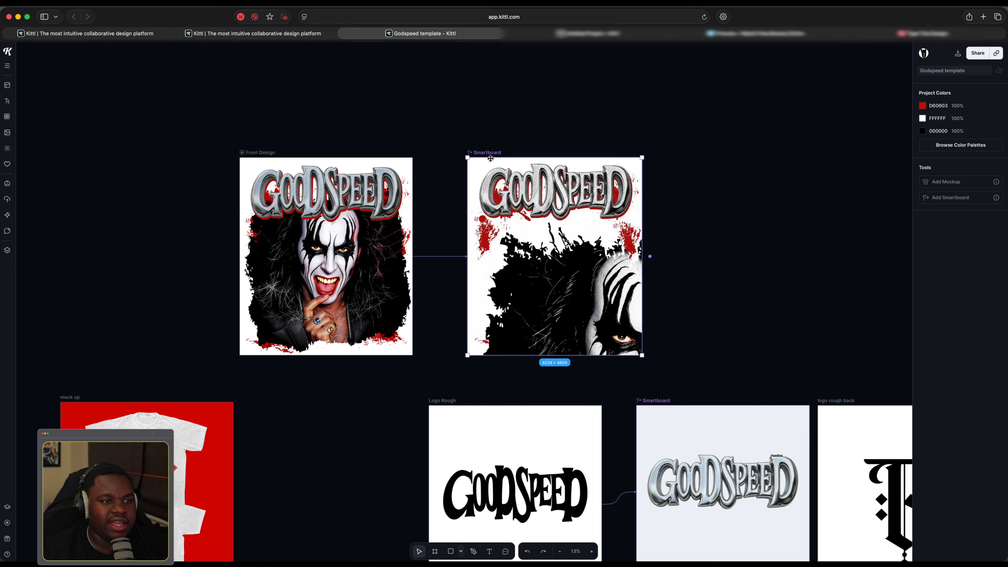
pyautogui.click(491, 159)
pyautogui.press('Delete')
# Generate a new smartboard from the Front Design artboard with Nano Banana and the prompt "Add paper copy texture and distress the graphic".
pyautogui.scroll(-2, 395, 228)
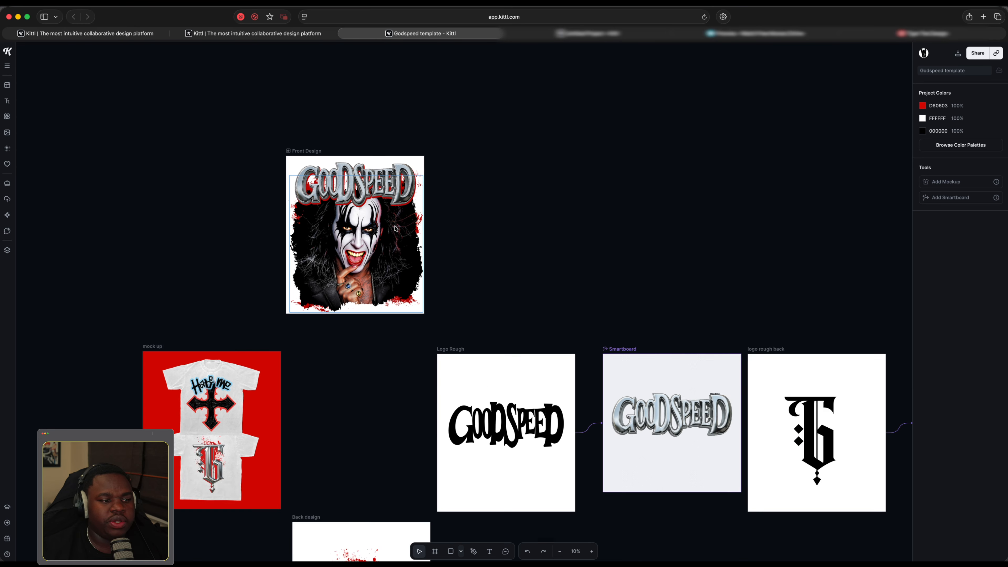
pyautogui.scroll(-2, 395, 228)
pyautogui.scroll(5, 337, 198)
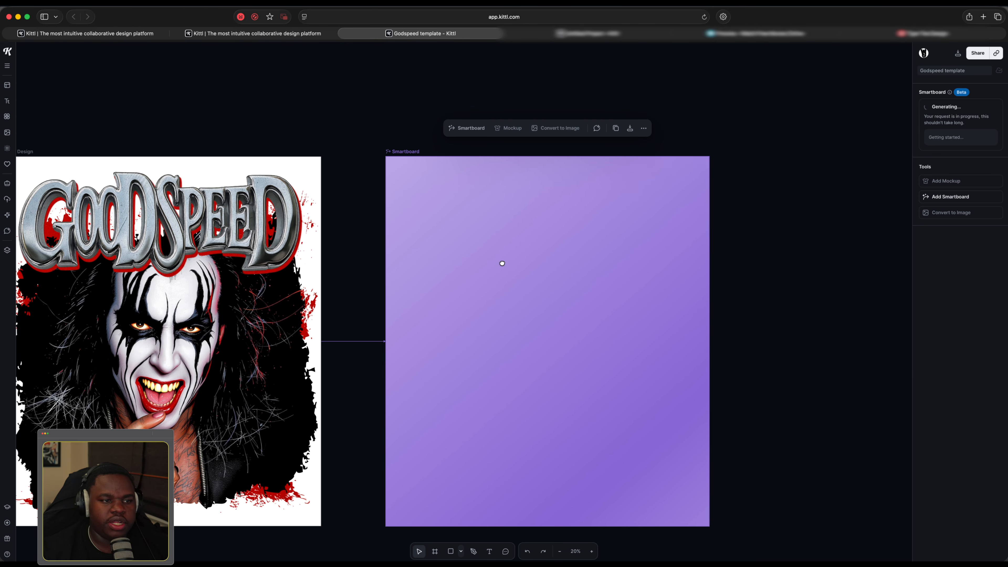
pyautogui.moveTo(500, 262); pyautogui.dragTo(542, 256)
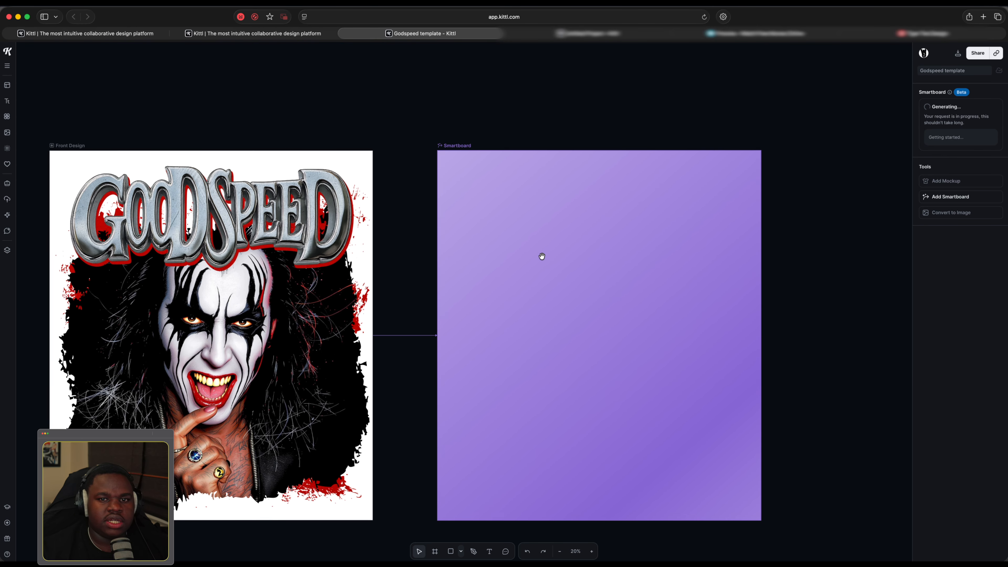
pyautogui.click(542, 256)
pyautogui.scroll(-3, 564, 246)
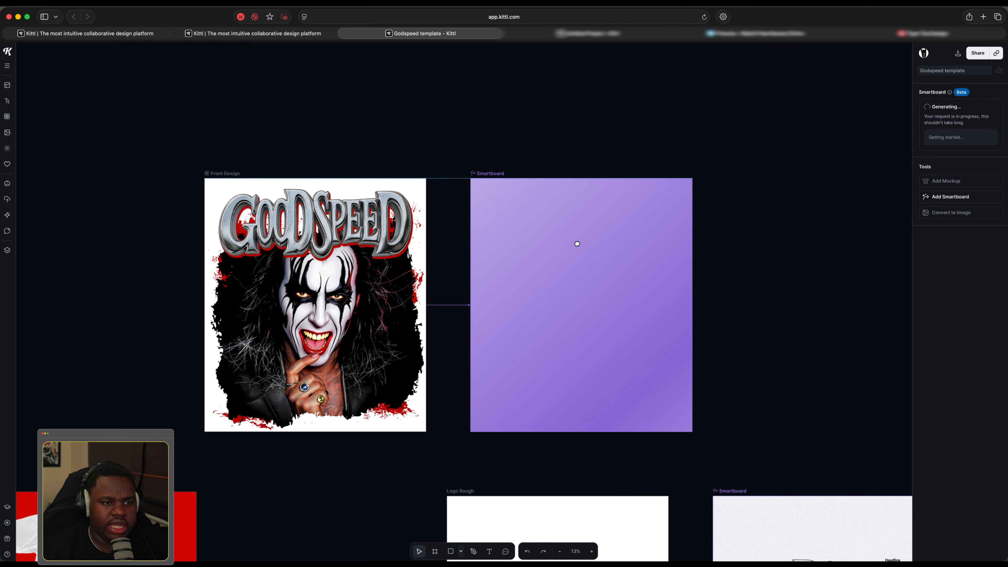
pyautogui.click(513, 237)
pyautogui.scroll(2, 513, 238)
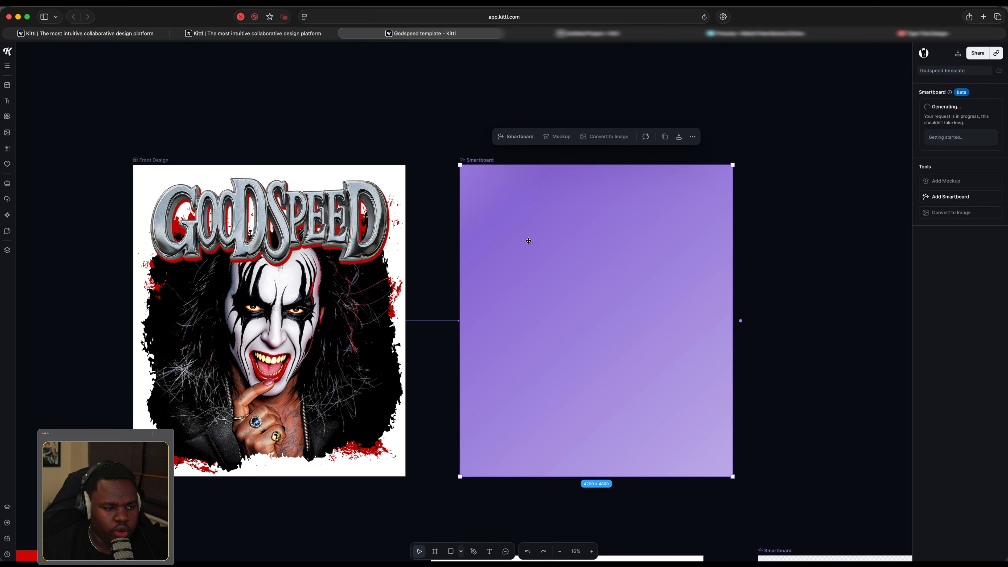
# Inspect the original Front Design graphic up close and compare it with the distressed paper-texture version on the smartboard.
pyautogui.scroll(3, 528, 240)
pyautogui.hscroll(-5, 489, 232)
pyautogui.scroll(-2, 489, 232)
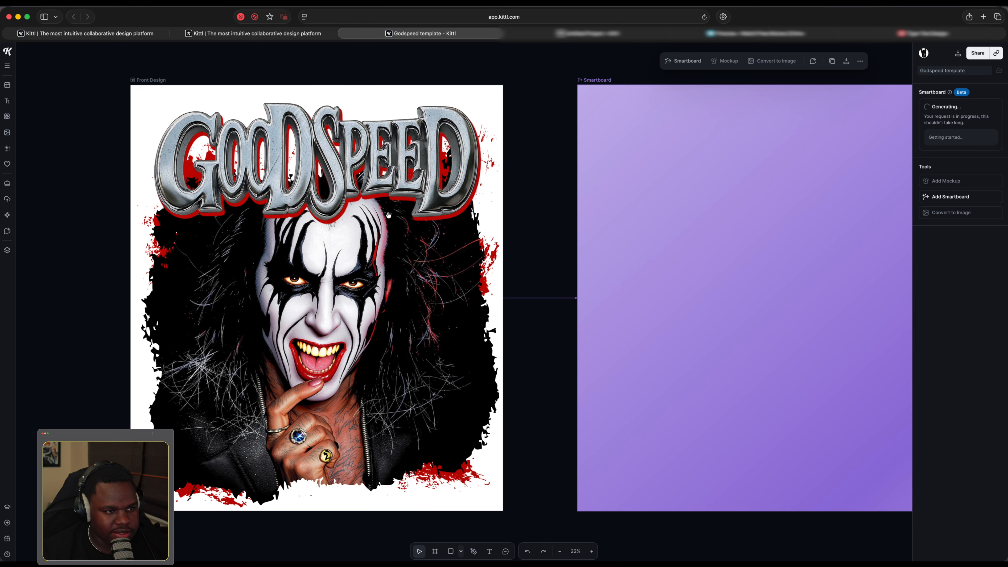
pyautogui.scroll(5, 334, 204)
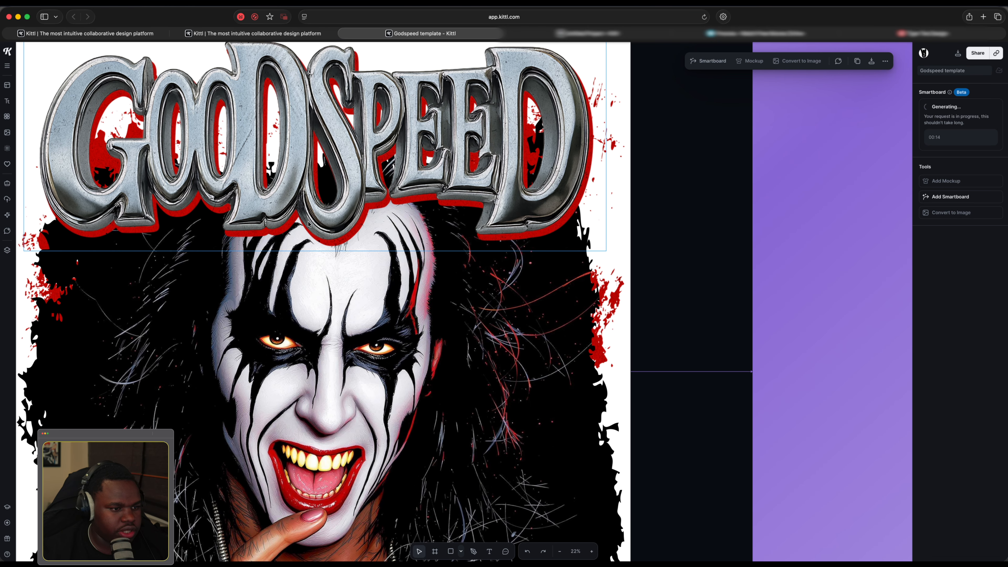
pyautogui.scroll(-5, 308, 223)
pyautogui.moveTo(488, 207); pyautogui.dragTo(383, 214)
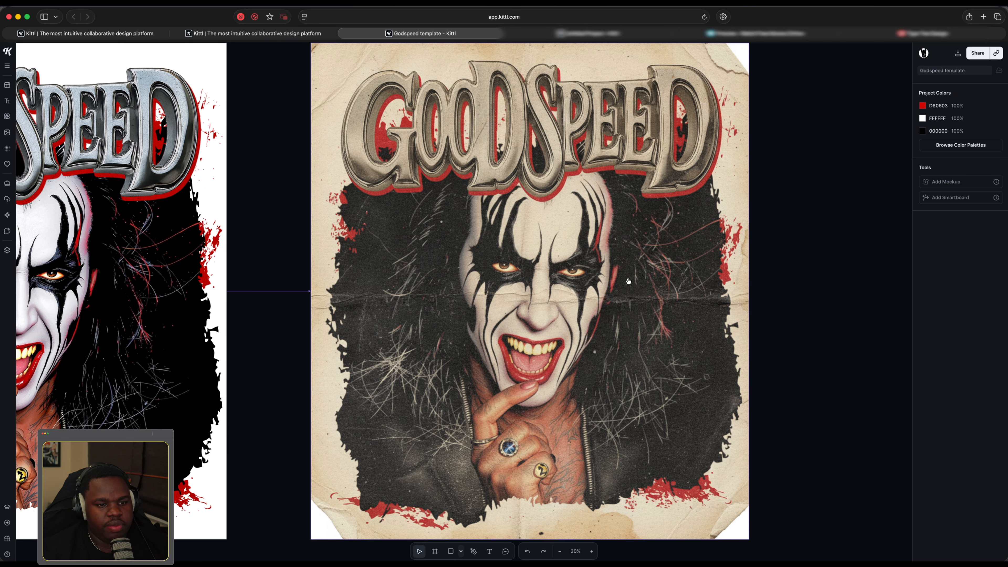
pyautogui.scroll(-1, 556, 286)
pyautogui.scroll(-4, 562, 286)
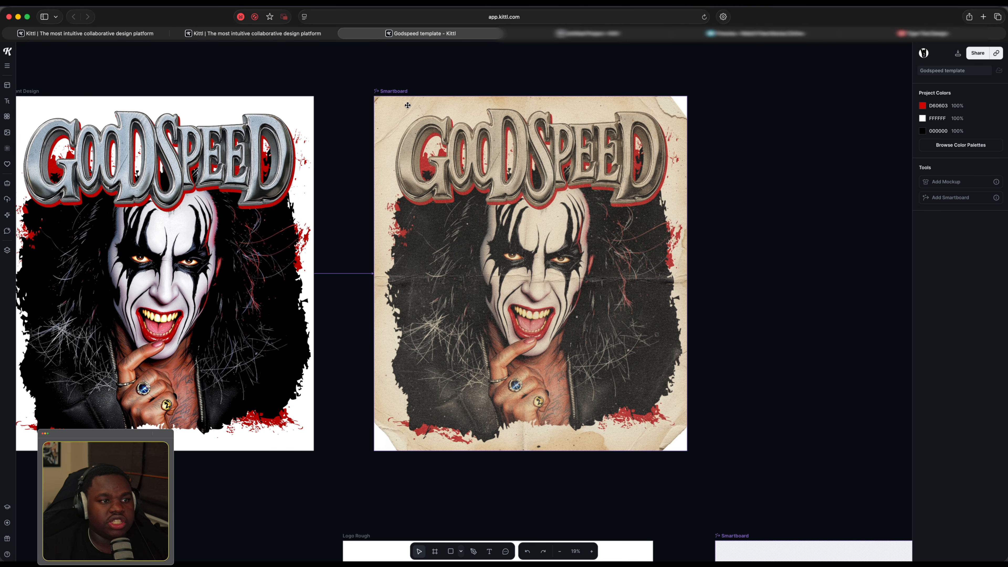
# Convert the distressed Godspeed smartboard to a separate image and upscale it.
pyautogui.click(507, 180)
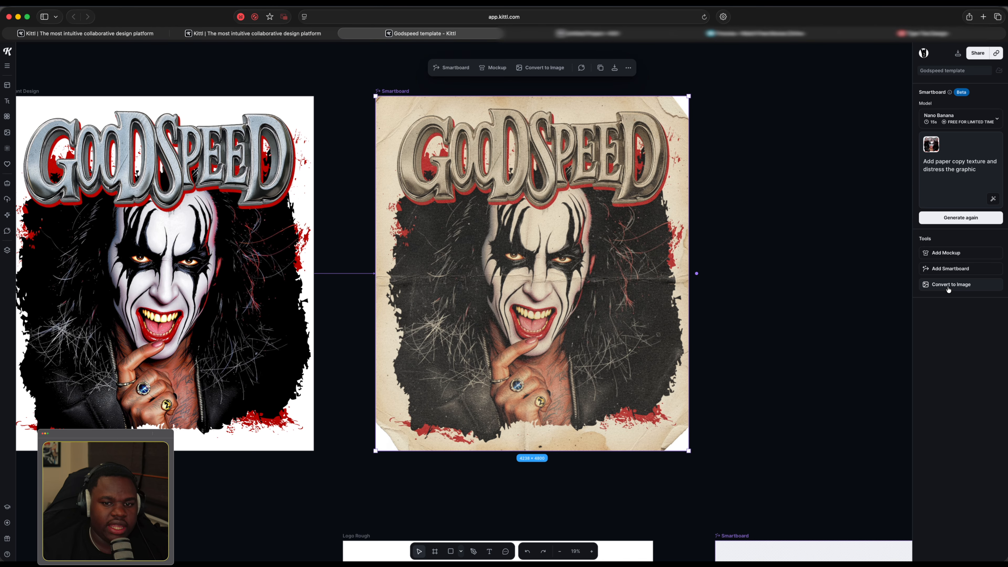
pyautogui.click(948, 284)
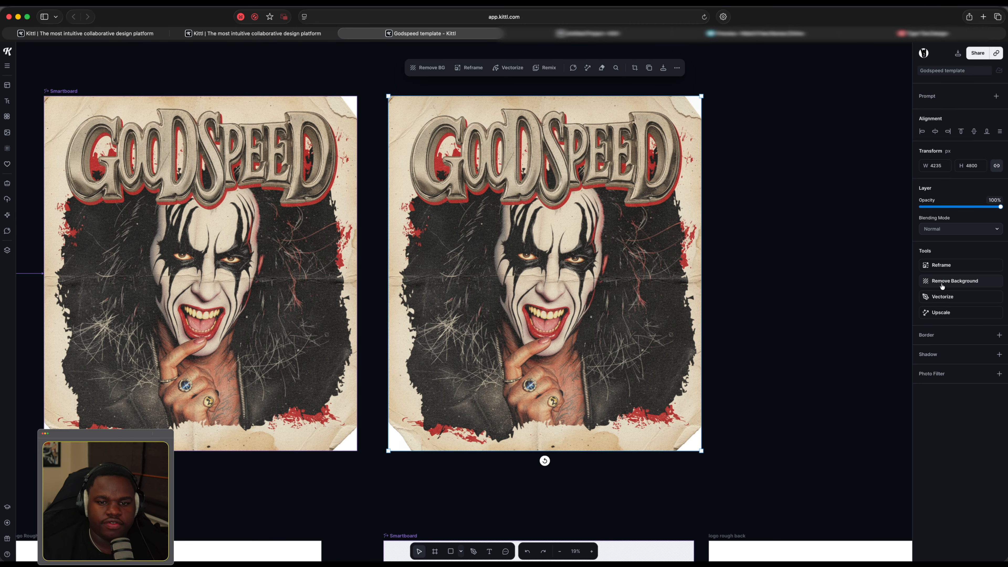
pyautogui.click(968, 312)
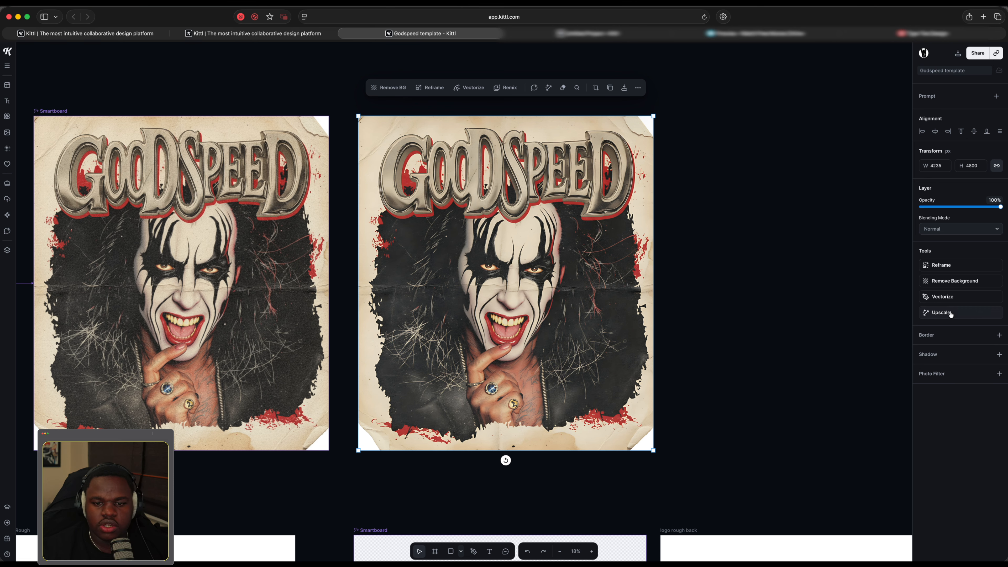
# Remove the background from the upscaled Godspeed image and raise its contrast to 17% with a photo filter.
pyautogui.click(946, 285)
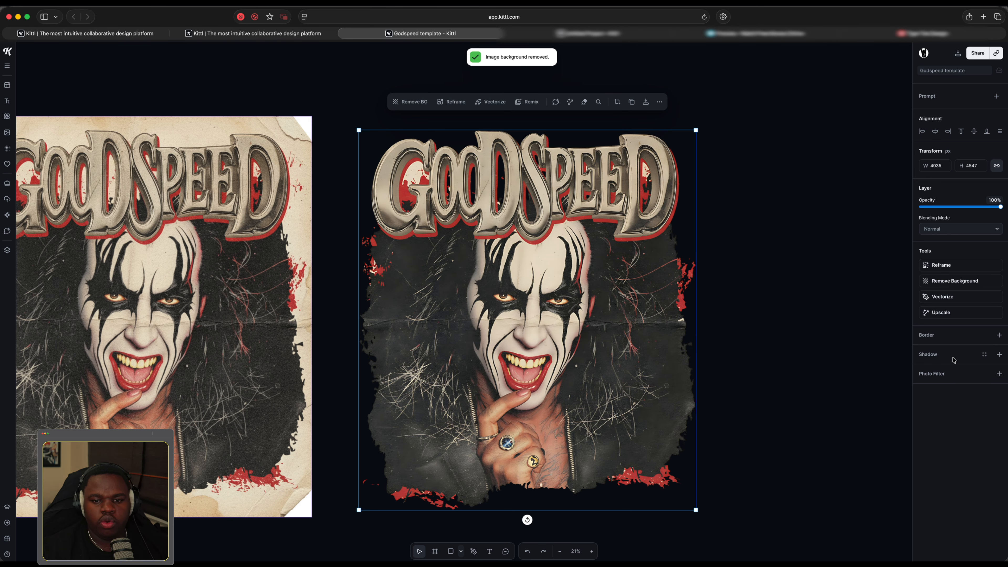
pyautogui.click(999, 373)
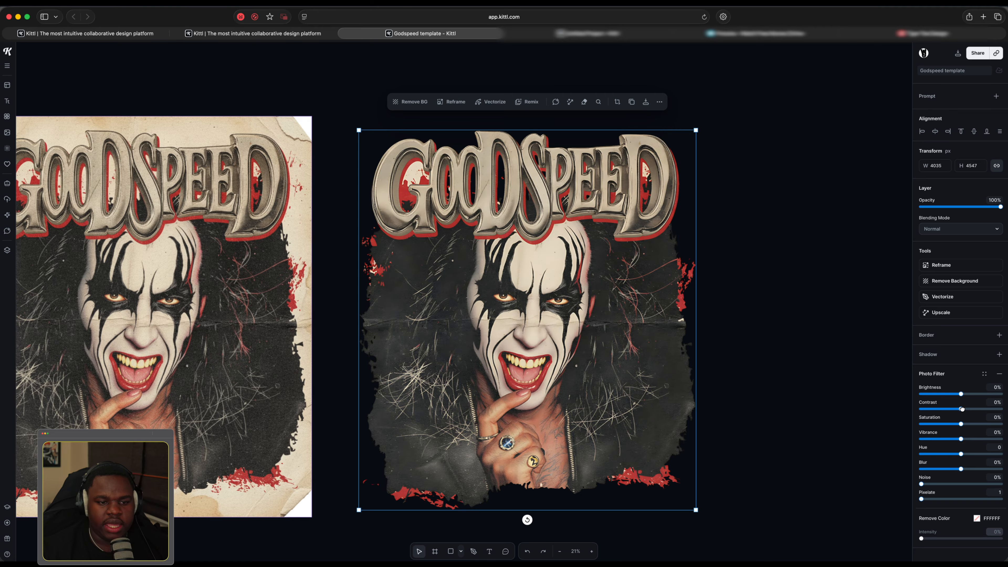
pyautogui.moveTo(962, 409); pyautogui.dragTo(969, 408)
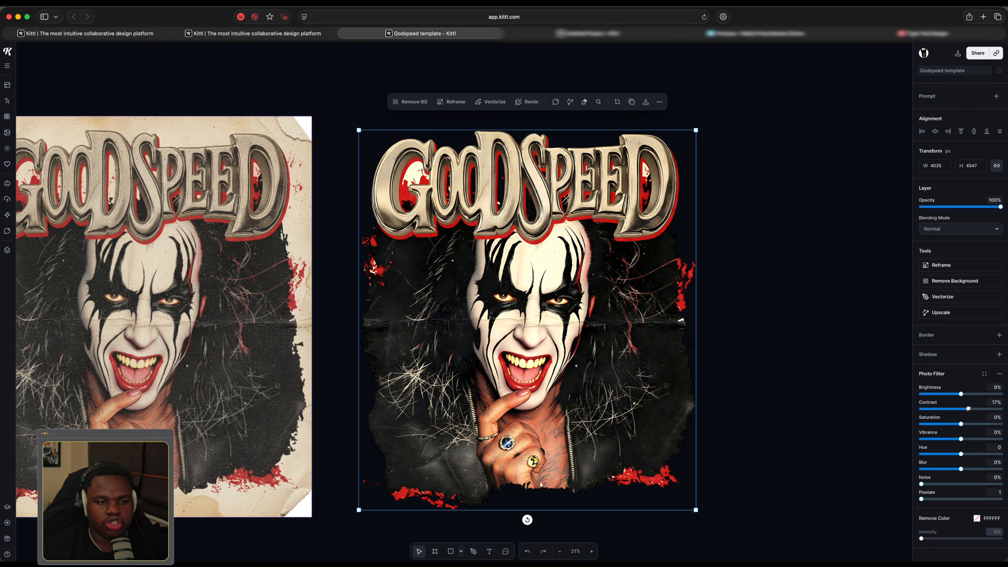
# Remove the cream color FFFDDC from the Godspeed image at 6% intensity and set its noise to 13%.
pyautogui.click(976, 518)
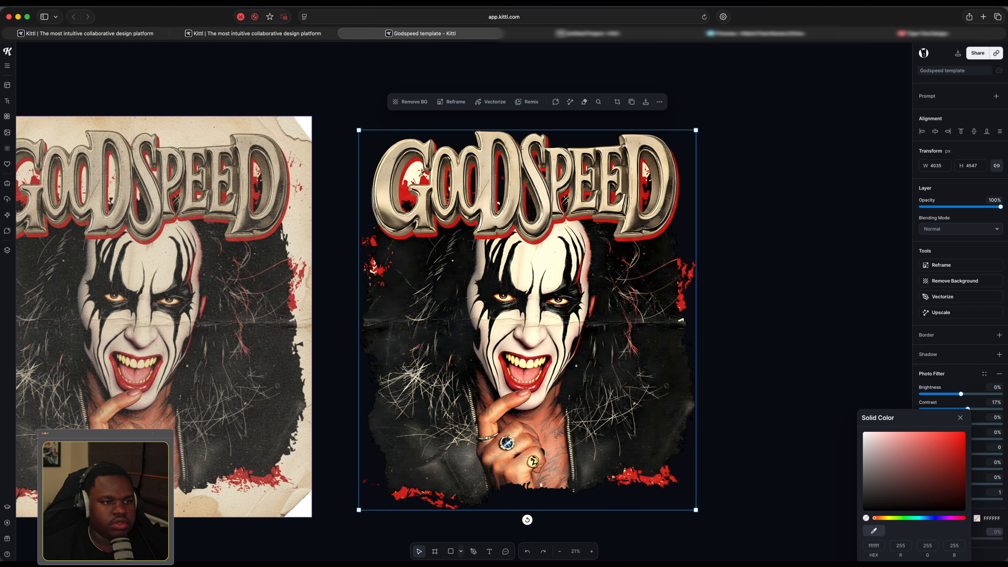
pyautogui.click(888, 518)
pyautogui.click(996, 552)
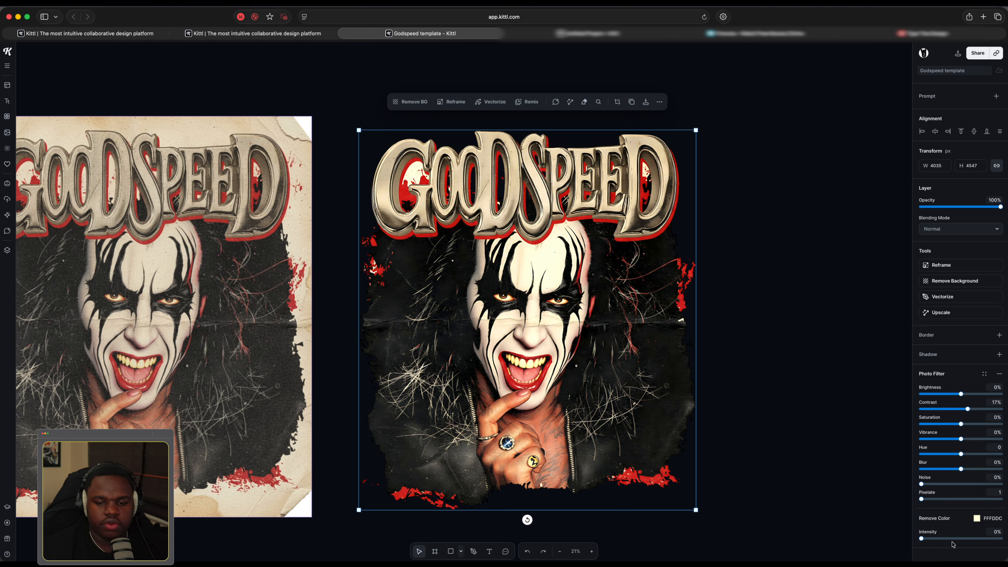
pyautogui.moveTo(921, 539); pyautogui.dragTo(927, 539)
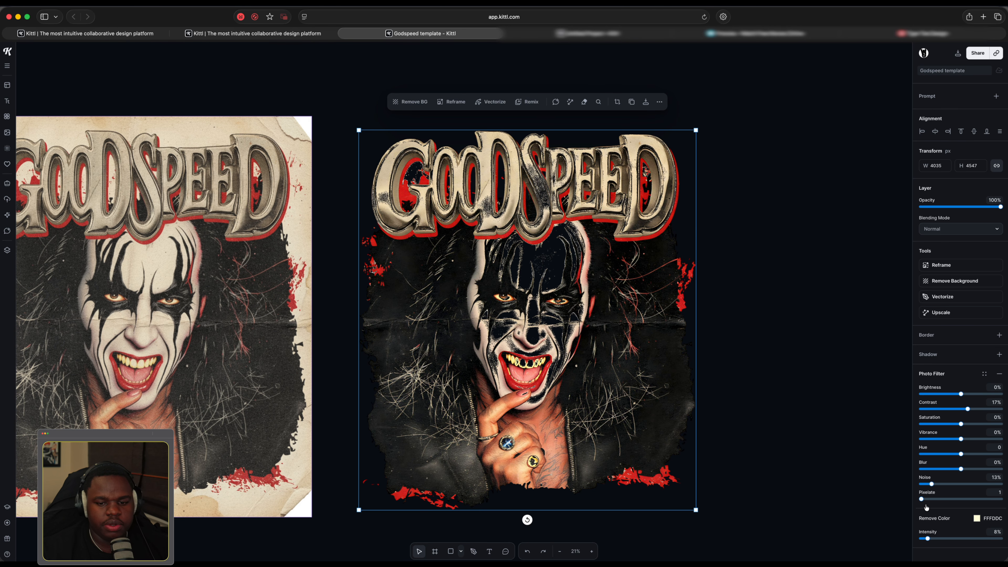
pyautogui.scroll(-5, 617, 381)
pyautogui.scroll(3, 617, 381)
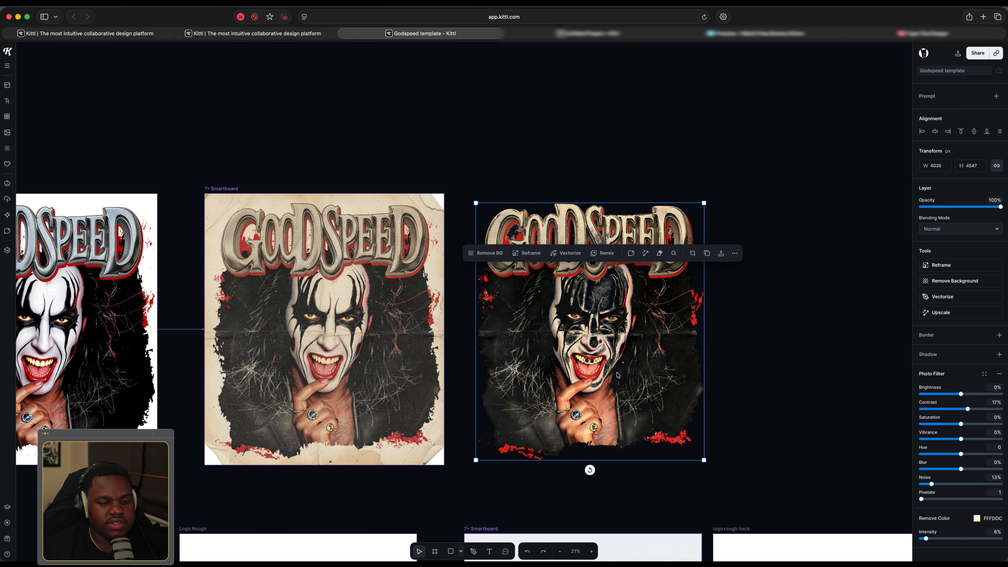
pyautogui.scroll(5, 618, 385)
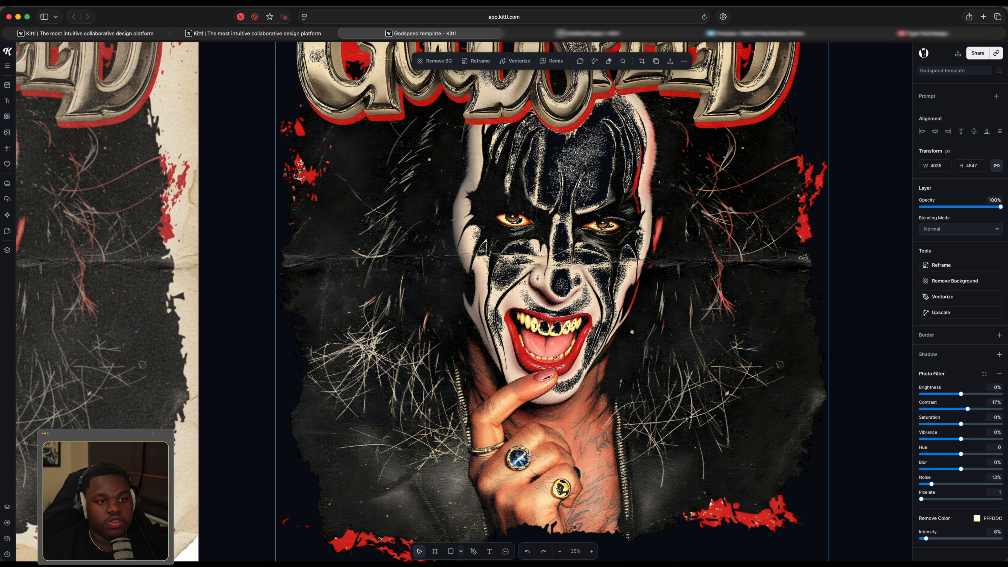
pyautogui.scroll(-3, 568, 216)
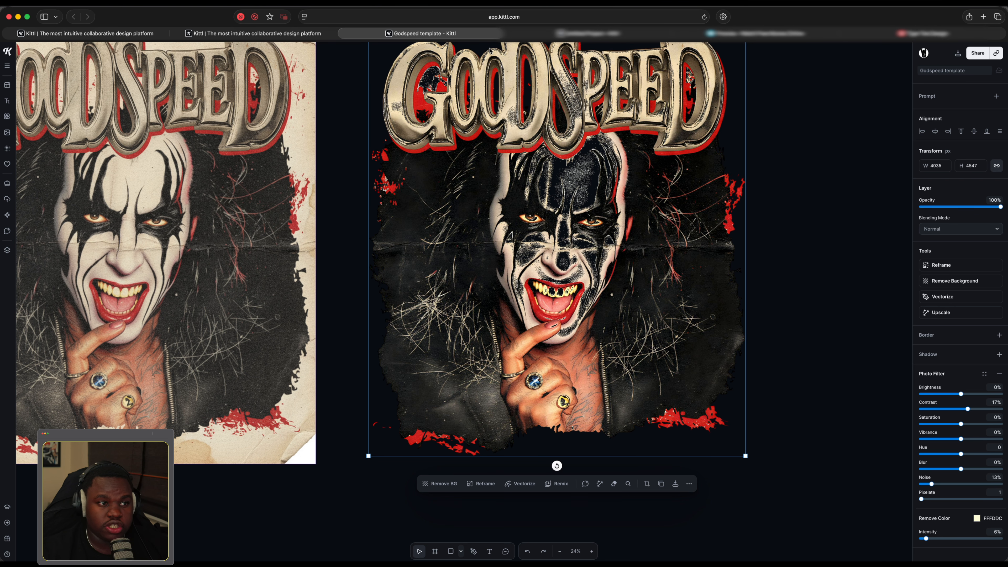
# Switch to the Untitled Project and paste the Godspeed graphic onto the Artboard 13 T-shirt mockup at 1716 by 1933 px.
pyautogui.click(564, 33)
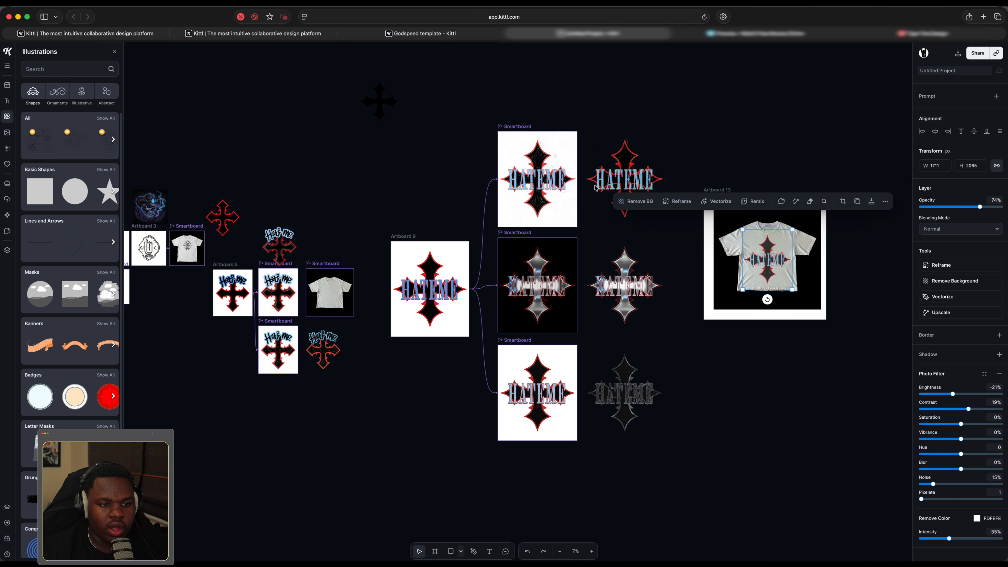
pyautogui.hscroll(5, 620, 200)
pyautogui.press('super+v')
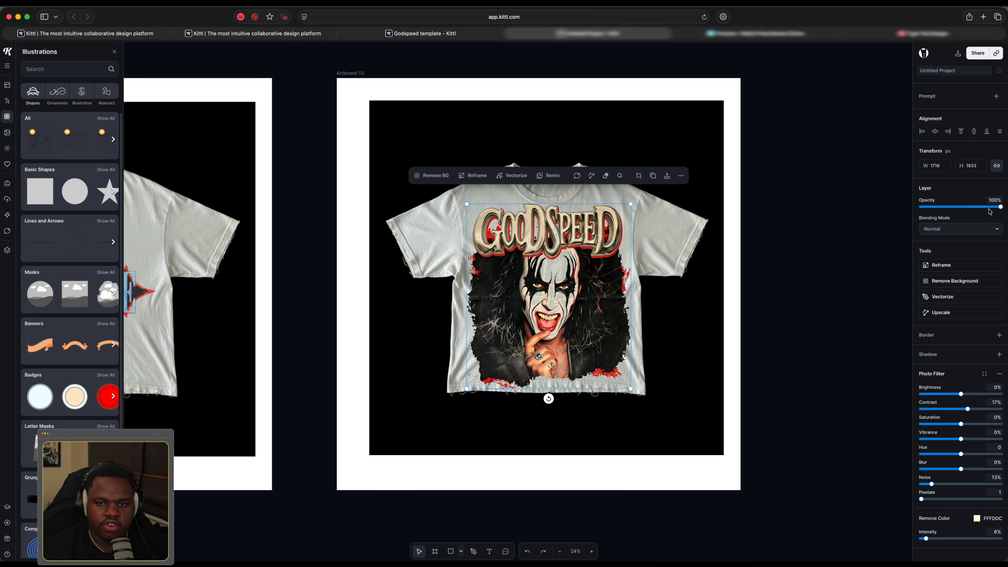
pyautogui.hscroll(-3, 832, 214)
pyautogui.press('Escape')
pyautogui.scroll(-3, 789, 209)
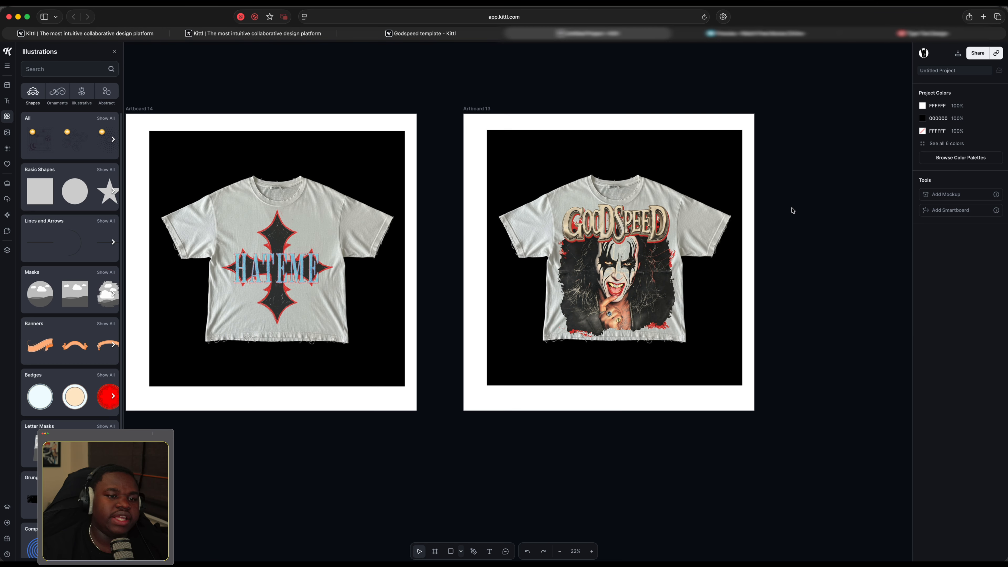
# Compare the HATEME and Godspeed T-shirt mockups with each other and with the source smartboards.
pyautogui.scroll(-5, 751, 193)
pyautogui.hscroll(2, 674, 202)
pyautogui.scroll(5, 606, 214)
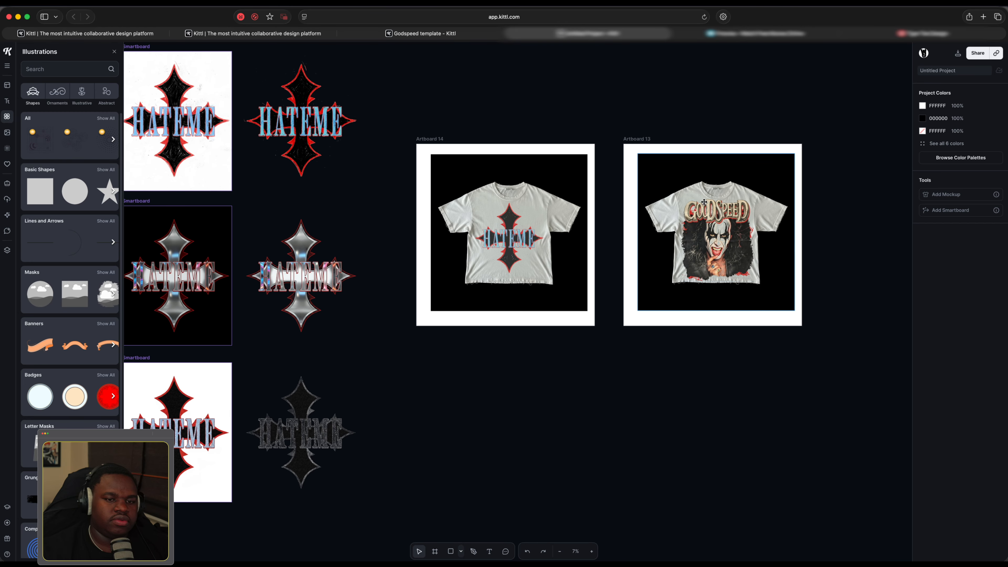
pyautogui.scroll(3, 606, 214)
pyautogui.scroll(-3, 590, 198)
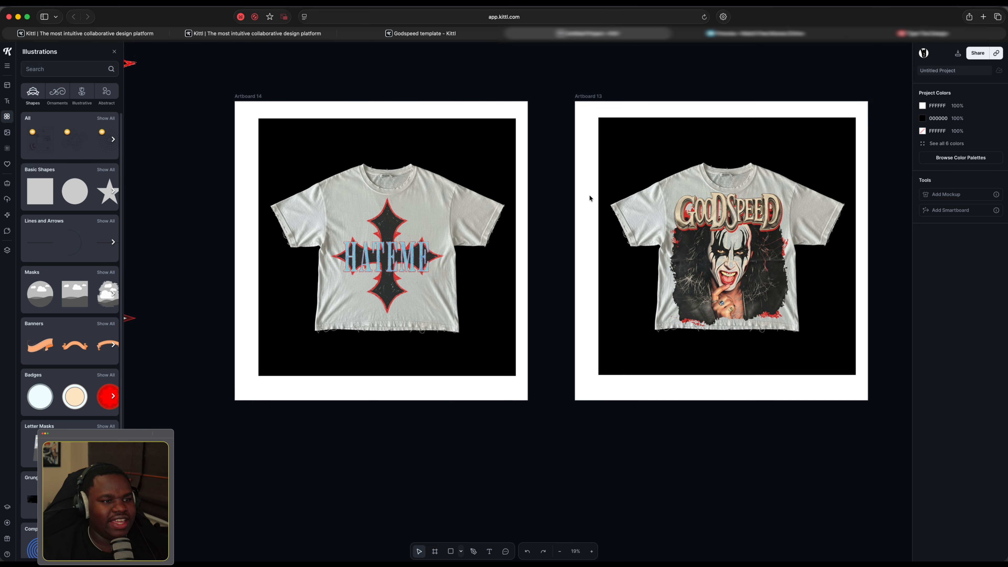
pyautogui.hscroll(-2, 630, 219)
pyautogui.scroll(-5, 630, 219)
pyautogui.hscroll(-3, 535, 220)
pyautogui.scroll(1, 535, 220)
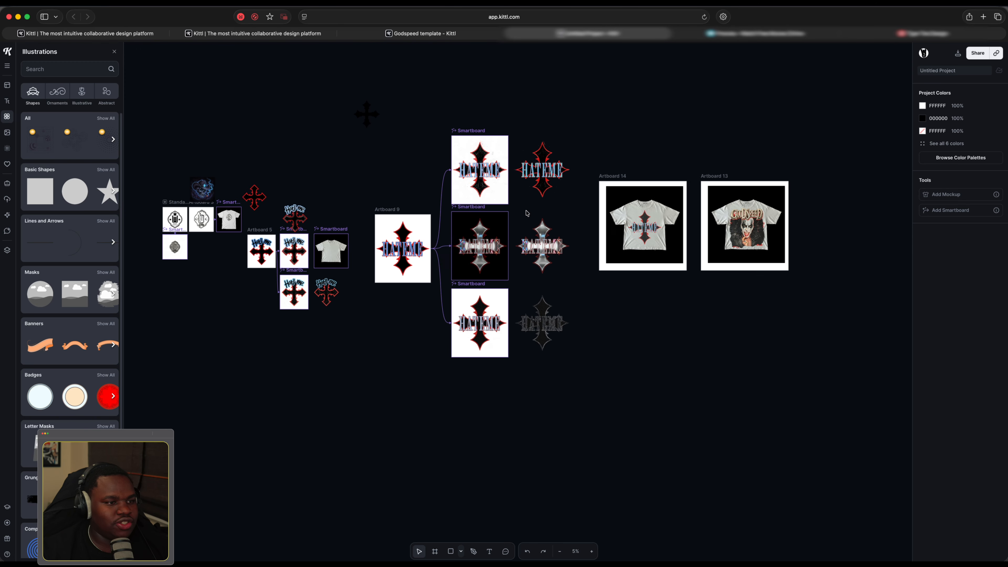
pyautogui.scroll(3, 536, 221)
pyautogui.hscroll(4, 488, 202)
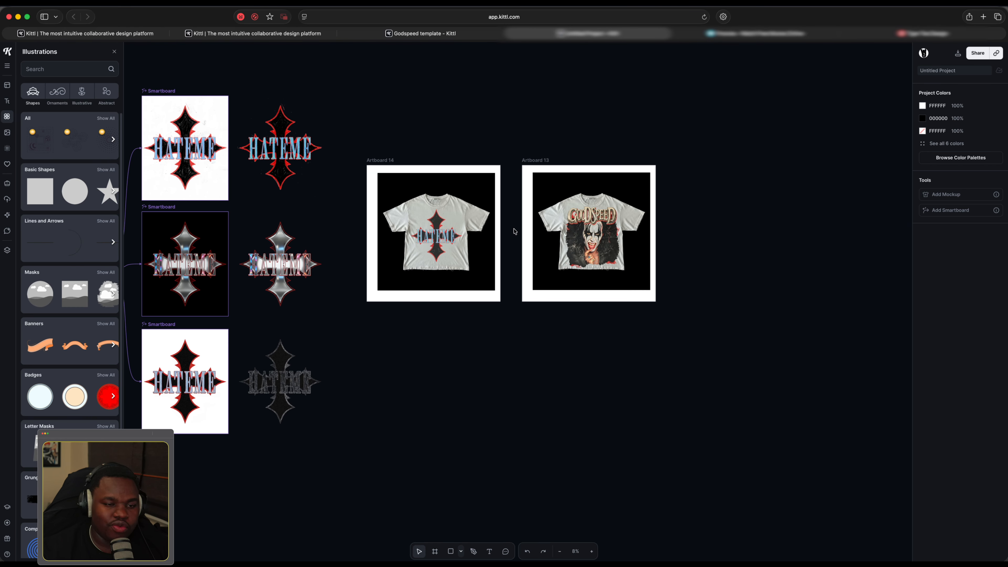
pyautogui.scroll(5, 515, 230)
pyautogui.scroll(-4, 607, 214)
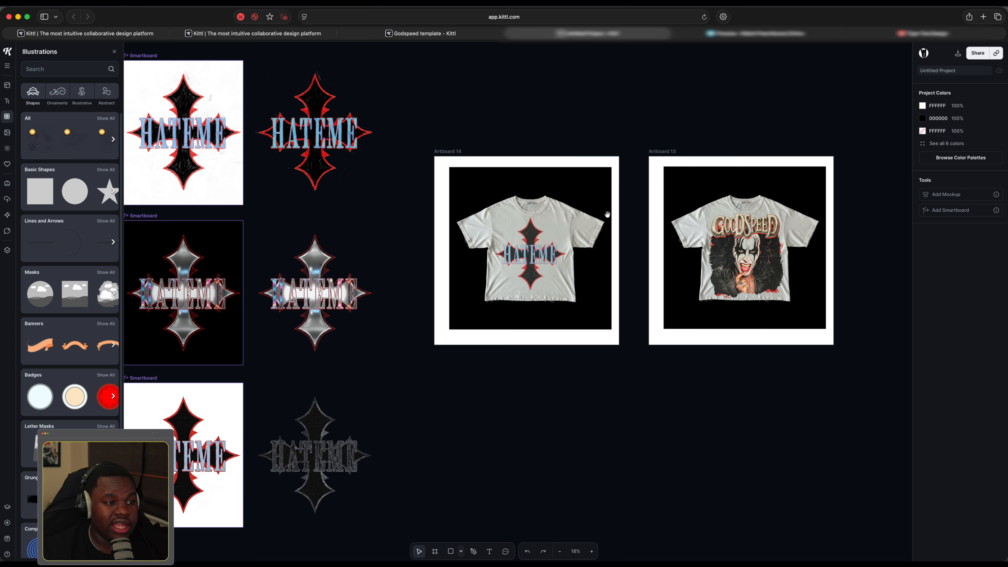
pyautogui.hscroll(-4, 606, 214)
pyautogui.scroll(-3, 667, 213)
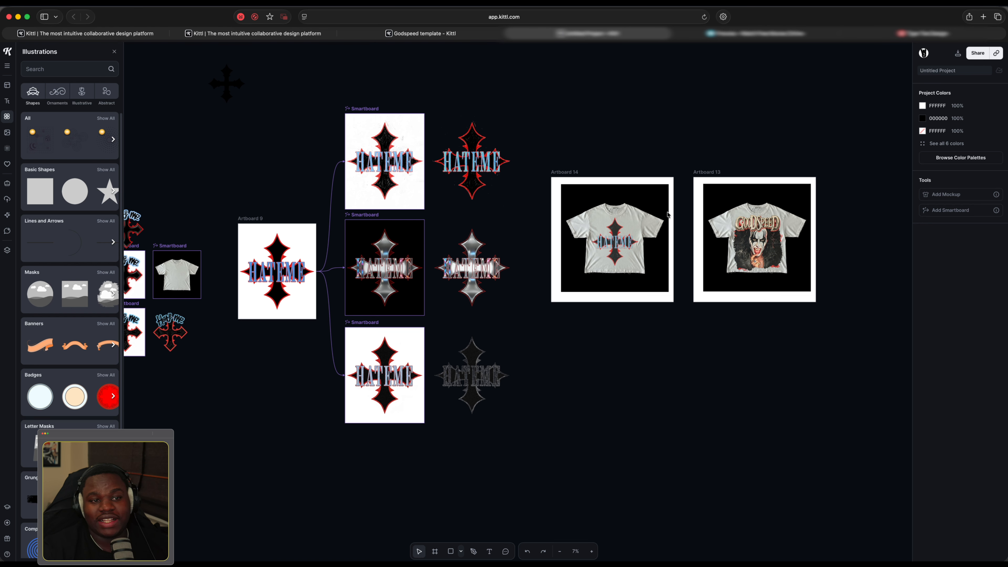
# Inspect the airbrushed Hate Me cross and review the prompt used on its smartboard.
pyautogui.scroll(2, 684, 166)
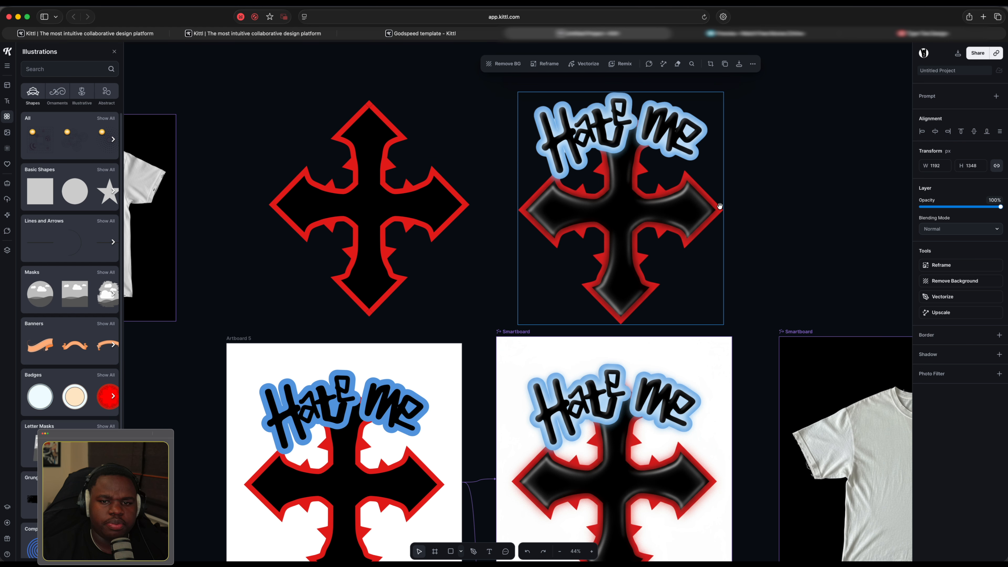
pyautogui.hscroll(3, 628, 214)
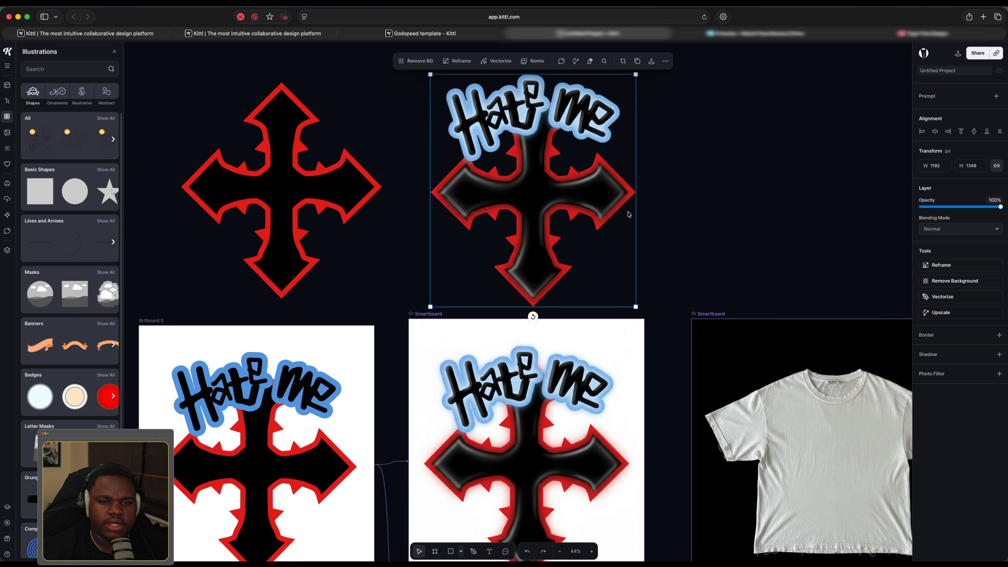
pyautogui.click(553, 408)
pyautogui.scroll(-2, 635, 238)
pyautogui.hscroll(3, 635, 238)
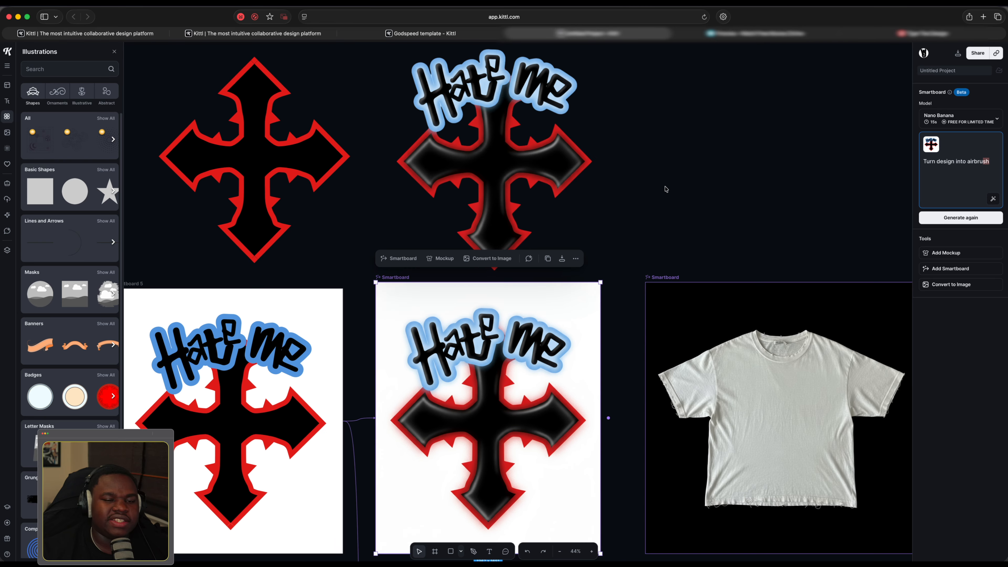
pyautogui.scroll(-10, 666, 189)
# Generate a new smartboard from the HATEME design on Artboard 9 with Nano Banana and the prompt "turn design into airbrush".
pyautogui.click(698, 162)
pyautogui.moveTo(774, 137); pyautogui.dragTo(380, 191)
pyautogui.scroll(-1, 581, 197)
pyautogui.moveTo(634, 187); pyautogui.dragTo(569, 242)
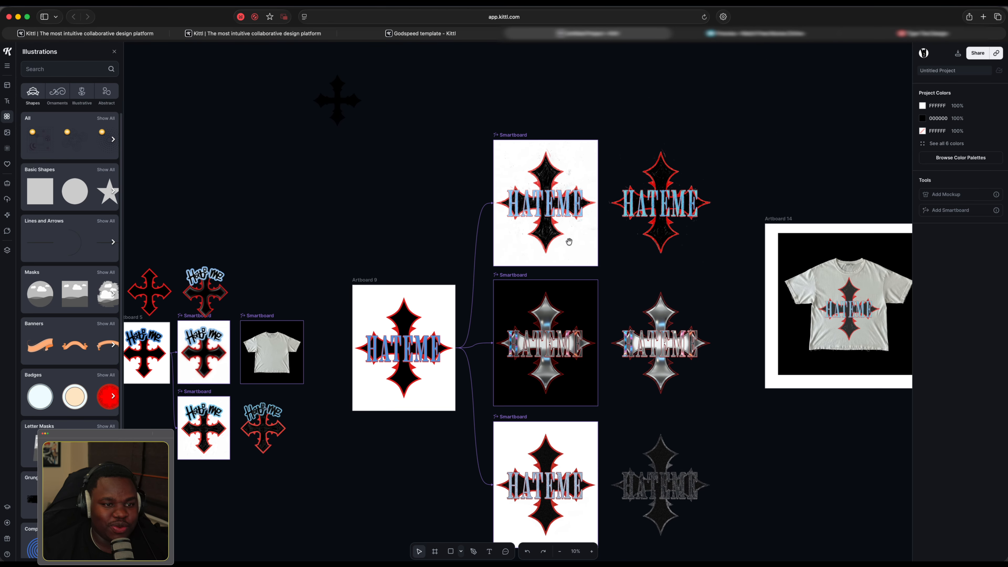
pyautogui.click(384, 300)
pyautogui.scroll(1, 436, 337)
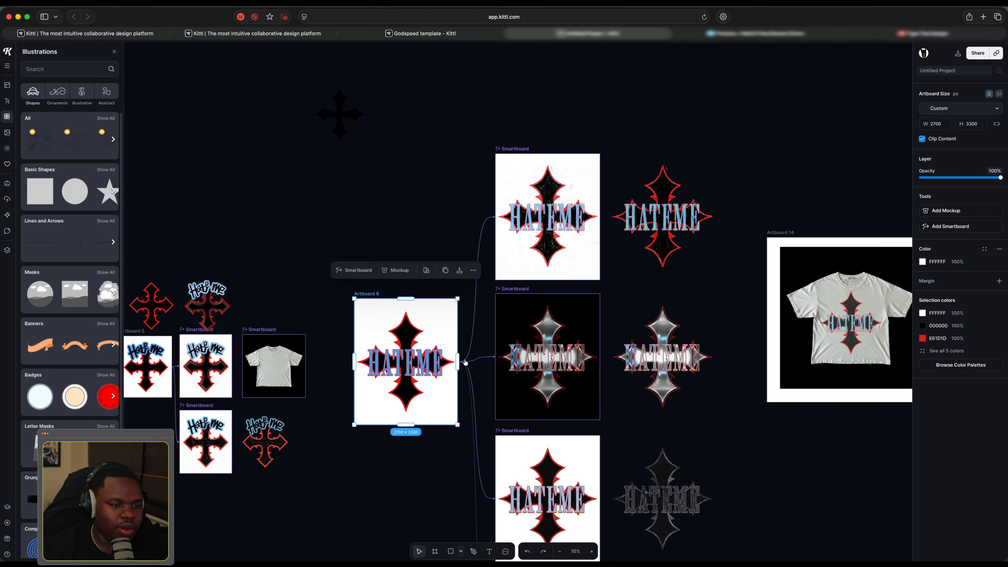
pyautogui.click(465, 362)
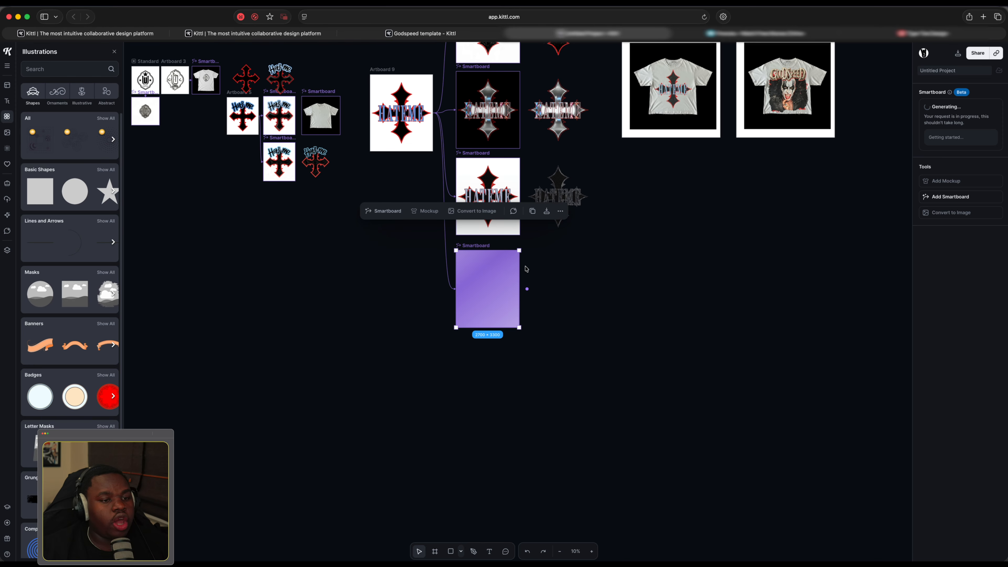
# Examine the chrome and textured HATEME variations up close while the new smartboard generates.
pyautogui.scroll(-2, 500, 250)
pyautogui.scroll(-1, 496, 238)
pyautogui.scroll(6, 428, 131)
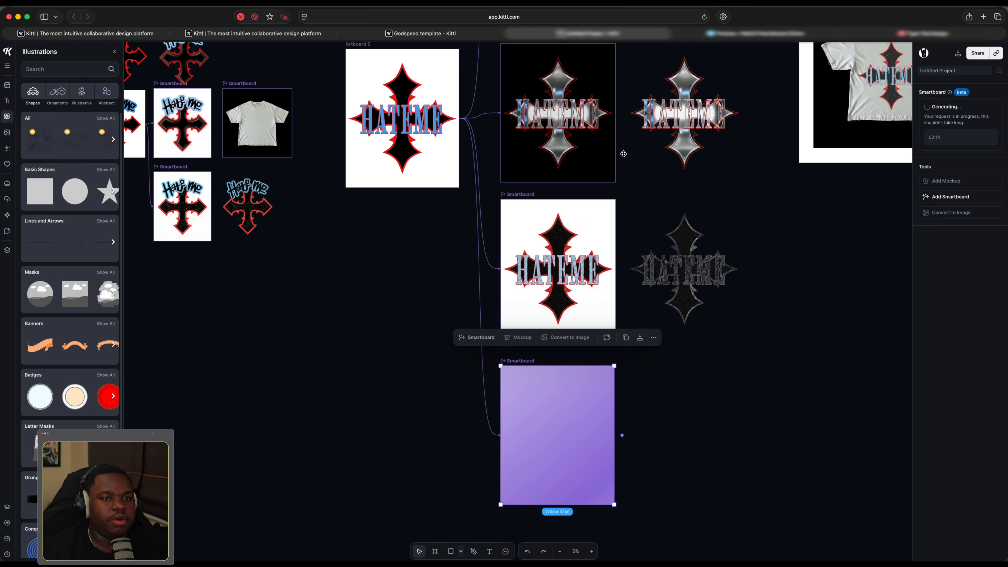
pyautogui.scroll(3, 580, 139)
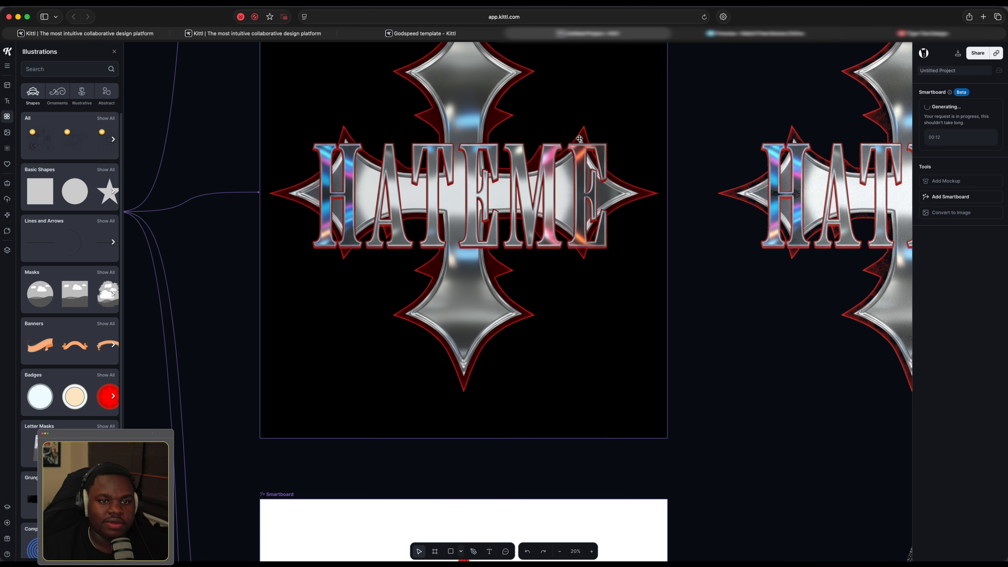
pyautogui.scroll(-2, 579, 138)
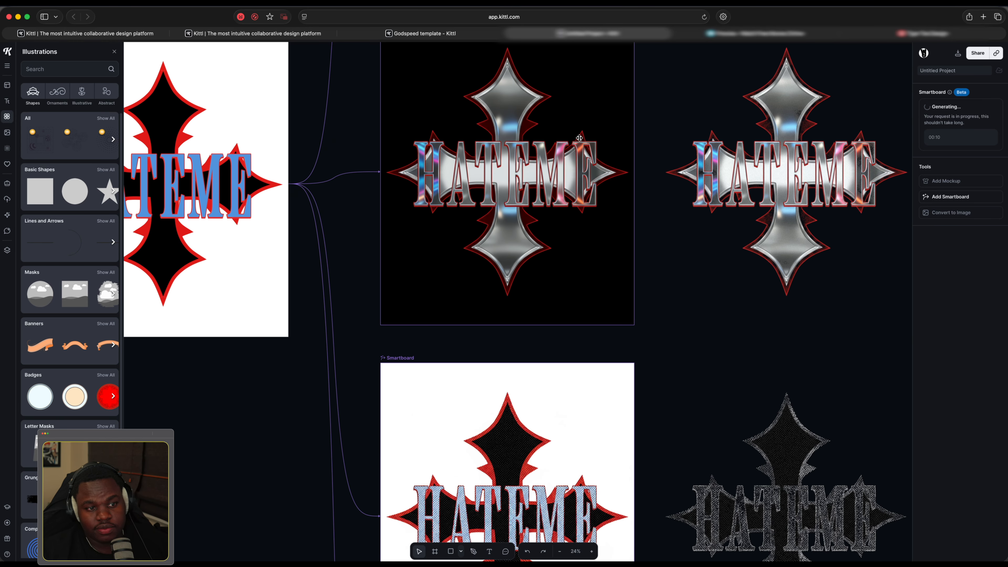
pyautogui.scroll(-4, 606, 103)
pyautogui.scroll(-1, 609, 238)
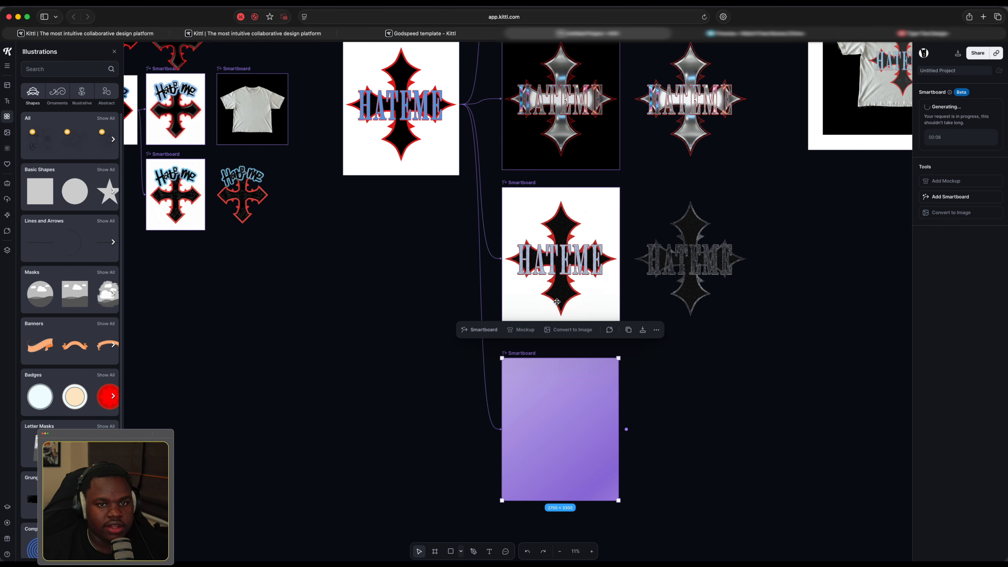
pyautogui.scroll(4, 608, 294)
pyautogui.scroll(5, 548, 249)
pyautogui.scroll(-8, 559, 251)
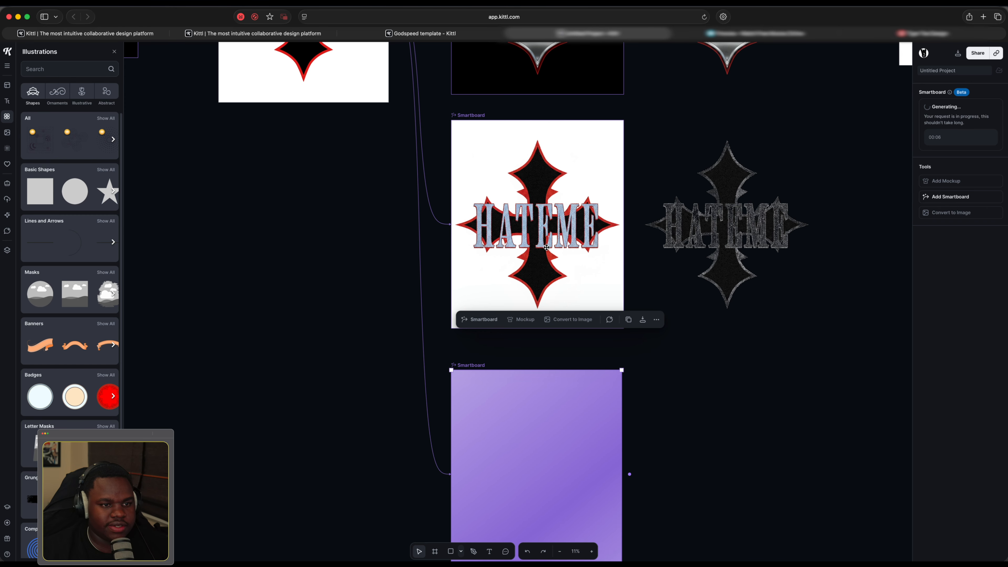
# Inspect the glow, shading and lettering of the airbrushed HATEME design on the new smartboard.
pyautogui.scroll(8, 563, 252)
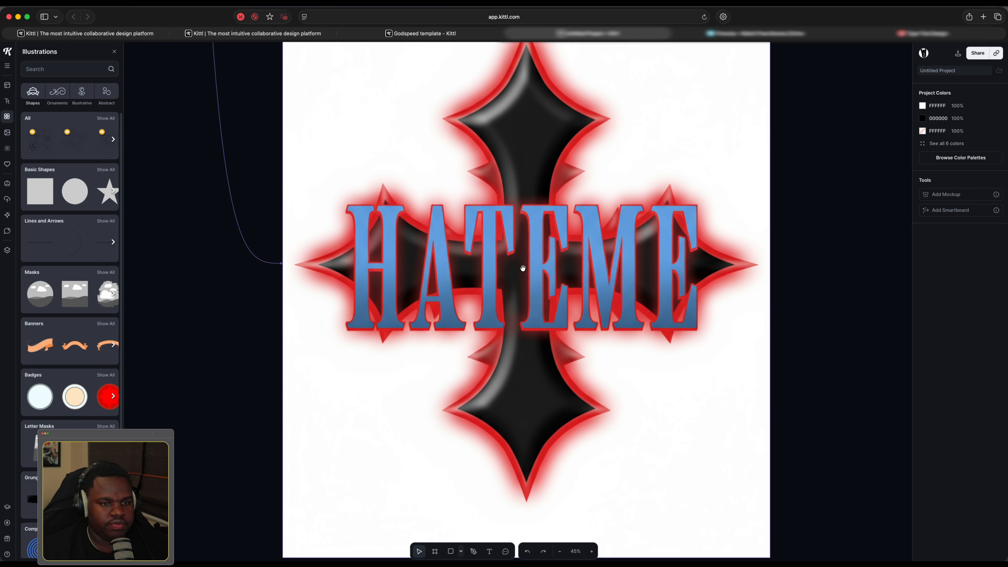
pyautogui.scroll(-3, 549, 264)
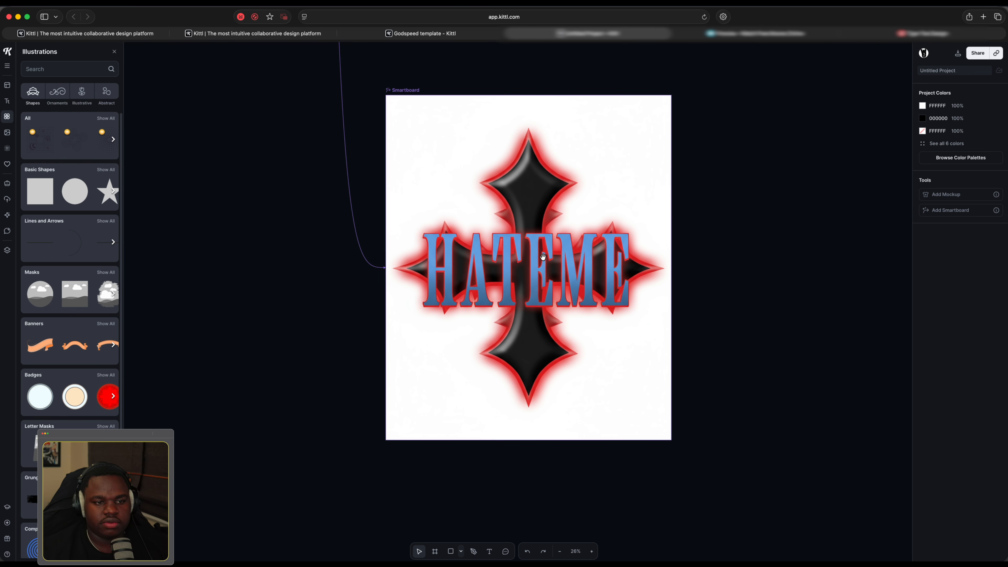
pyautogui.scroll(-4, 543, 260)
pyautogui.moveTo(486, 167); pyautogui.dragTo(485, 159)
pyautogui.click(701, 191)
pyautogui.scroll(-3, 655, 201)
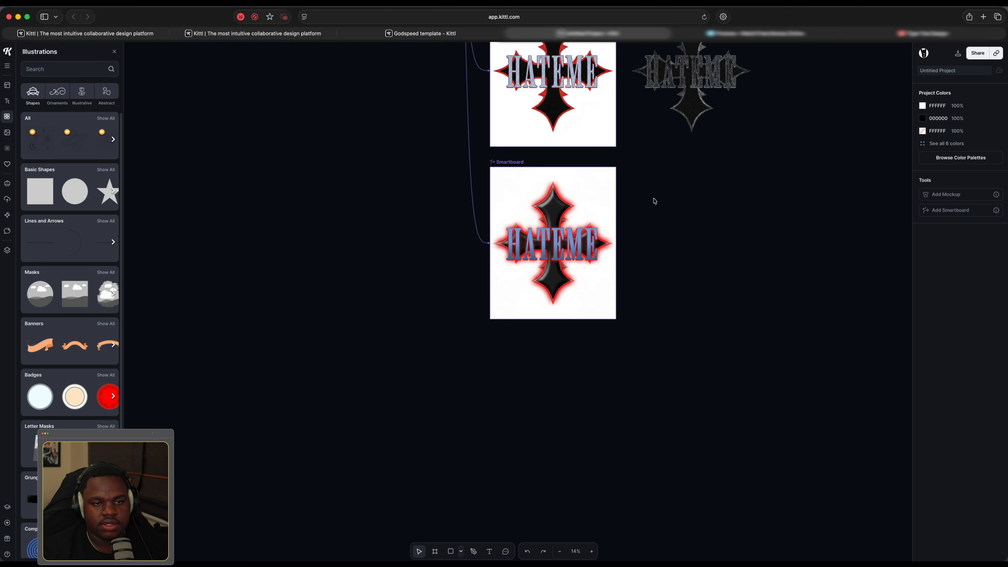
pyautogui.scroll(2, 643, 225)
pyautogui.scroll(5, 533, 274)
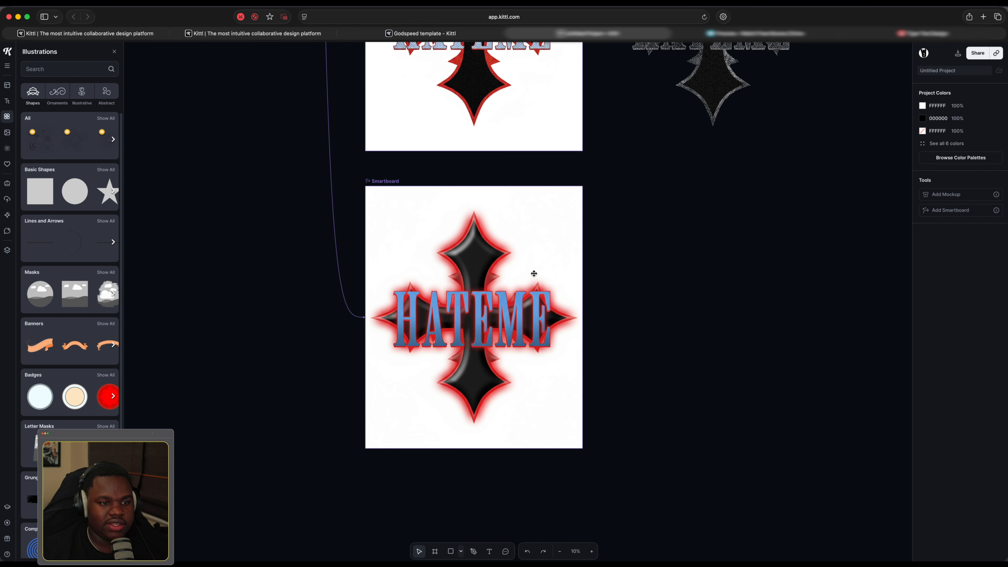
pyautogui.scroll(-4, 533, 273)
# Add a new smartboard branching from the airbrushed HATEME smartboard.
pyautogui.click(599, 280)
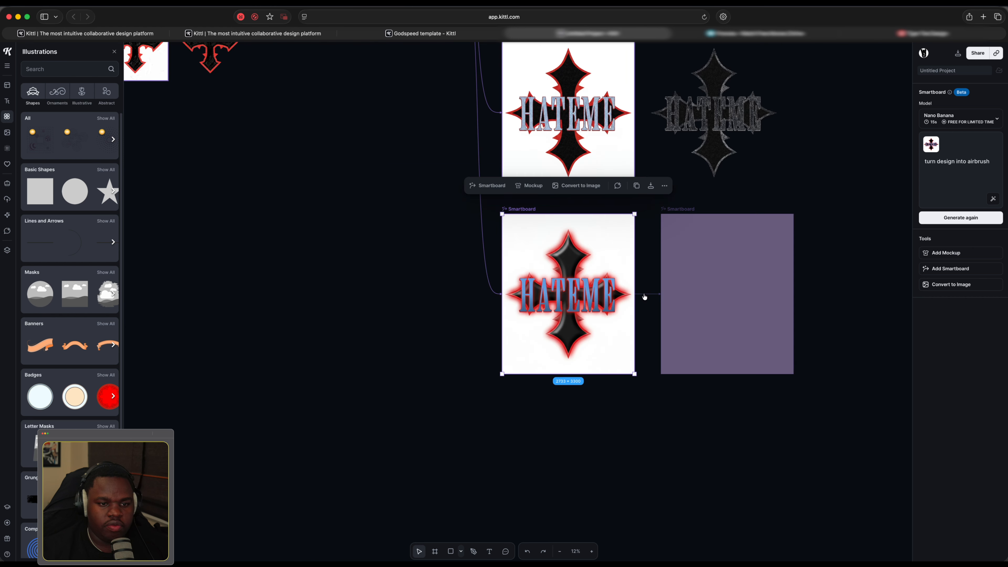
pyautogui.click(643, 297)
pyautogui.scroll(-4, 781, 201)
pyautogui.scroll(-2, 780, 201)
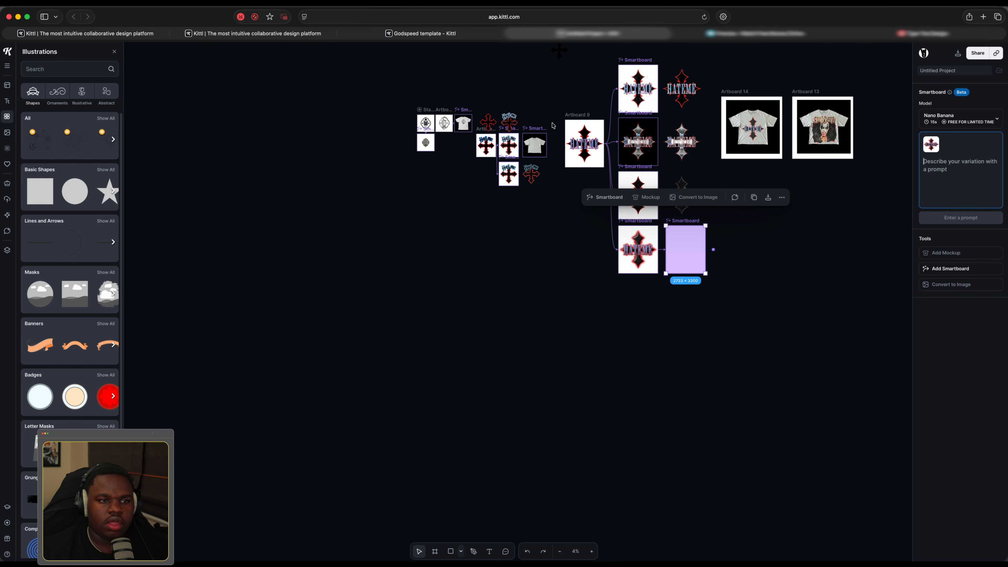
# Copy the blank shirt smartboard's vintage-style white T-shirt flat lay prompt into the new smartboard and generate the airbrushed HATEME mockup.
pyautogui.click(537, 141)
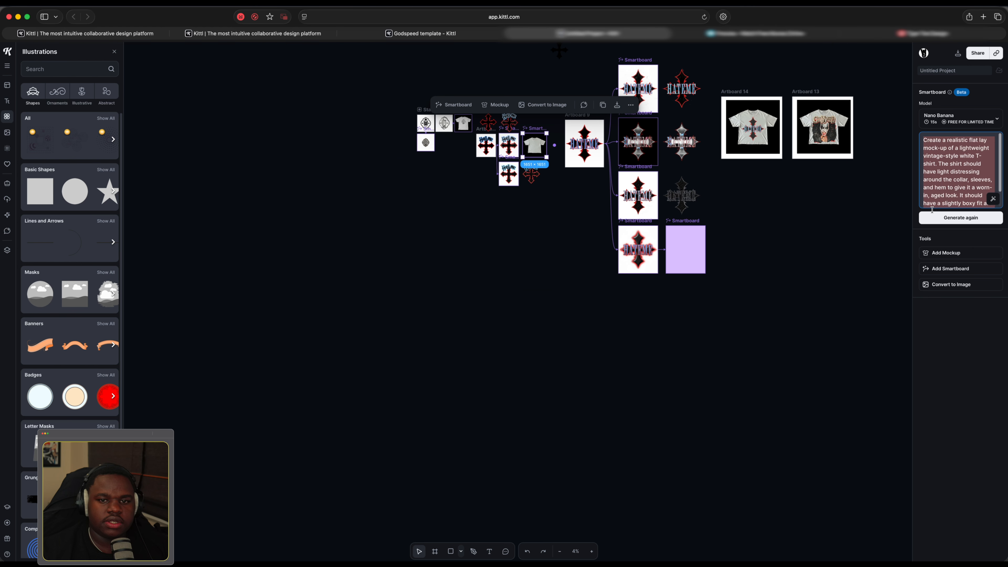
pyautogui.click(726, 276)
pyautogui.scroll(5, 693, 248)
pyautogui.click(666, 206)
pyautogui.scroll(4, 662, 205)
pyautogui.click(928, 171)
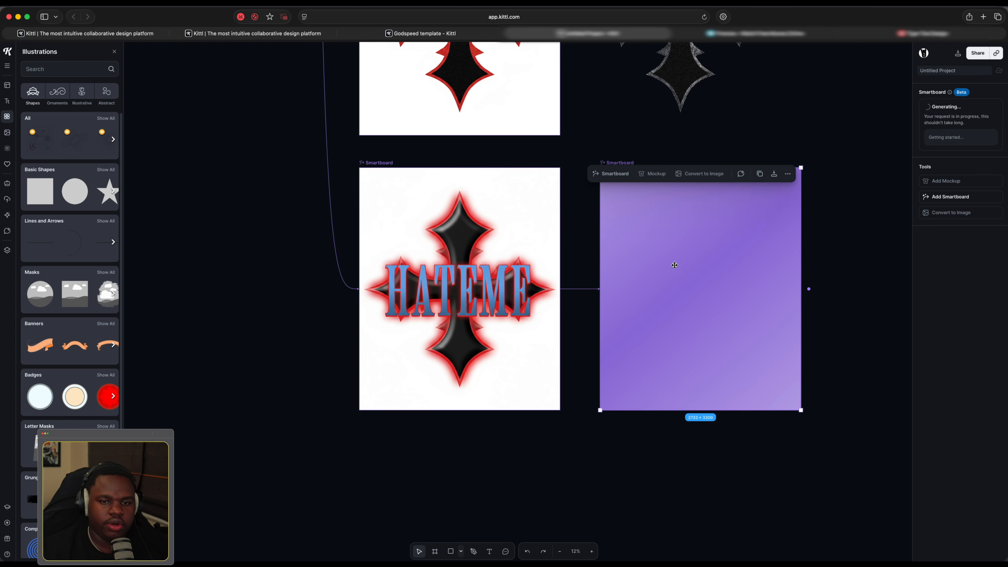
pyautogui.scroll(5, 679, 255)
pyautogui.scroll(-3, 678, 256)
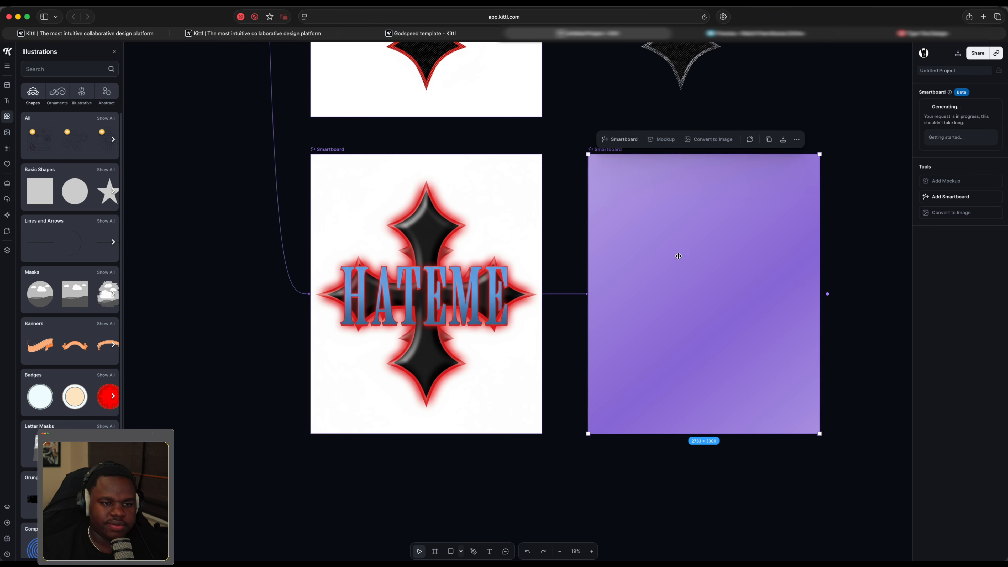
pyautogui.scroll(-8, 678, 256)
pyautogui.scroll(5, 551, 154)
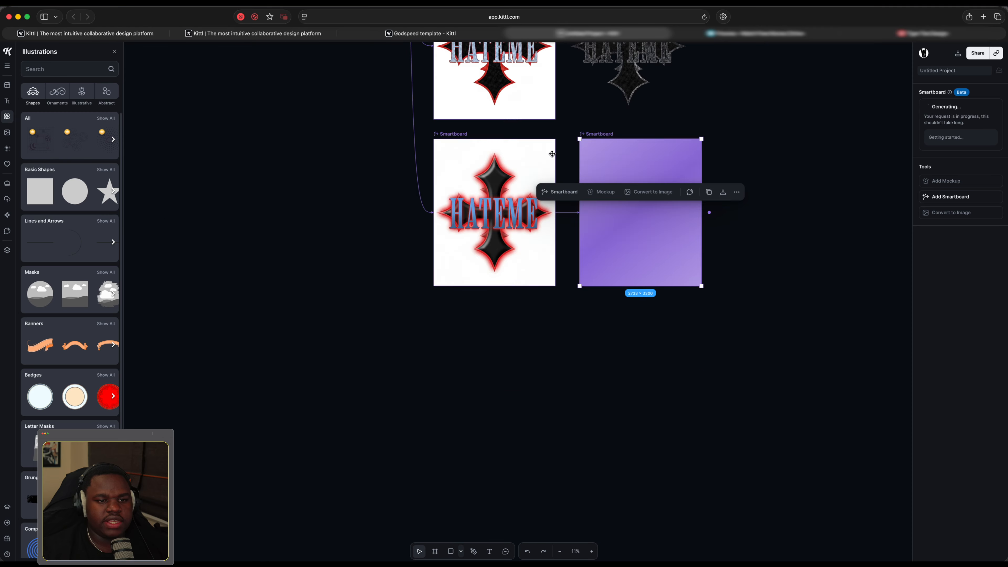
# Examine the airbrushed HATEME print and the shirt's fabric and distressing on the generated T-shirt mockup.
pyautogui.scroll(-4, 552, 154)
pyautogui.scroll(5, 552, 154)
pyautogui.scroll(5, 617, 209)
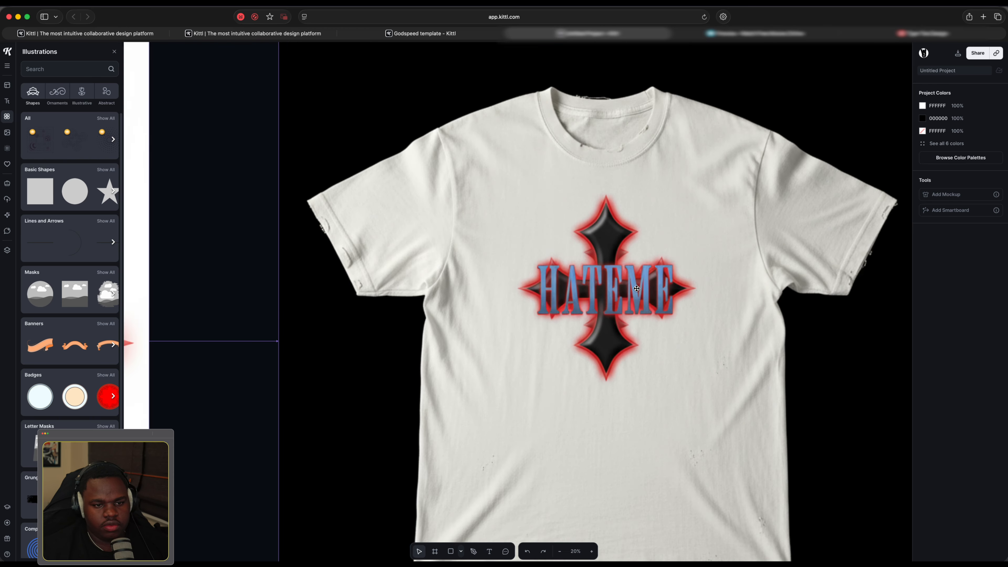
pyautogui.scroll(5, 636, 286)
pyautogui.scroll(-2, 636, 286)
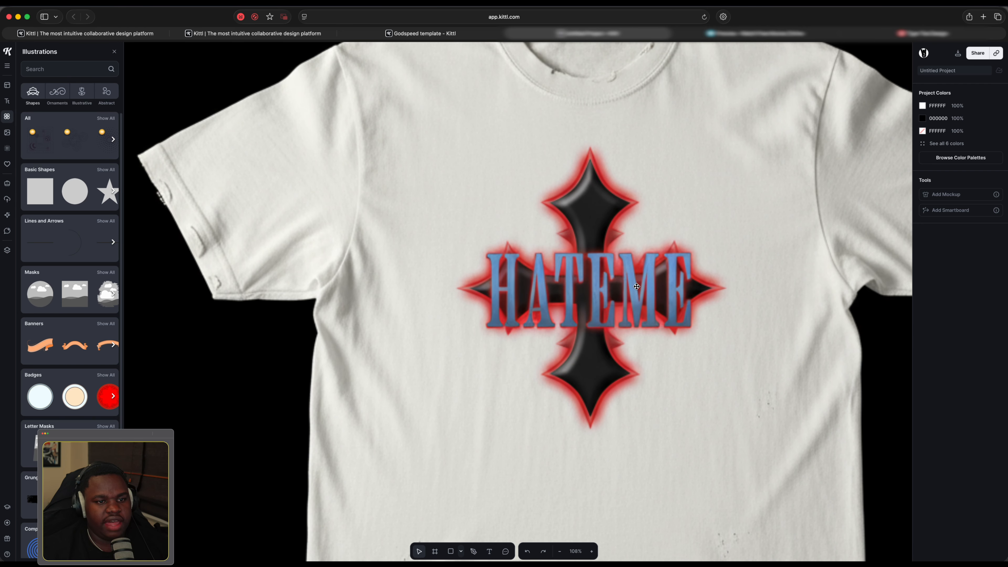
pyautogui.scroll(-5, 636, 286)
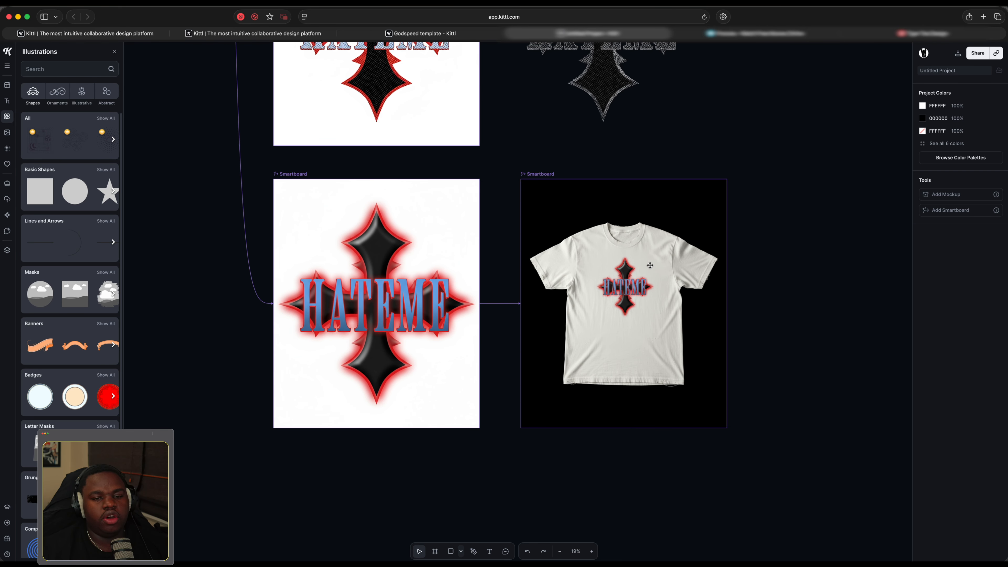
pyautogui.scroll(5, 650, 265)
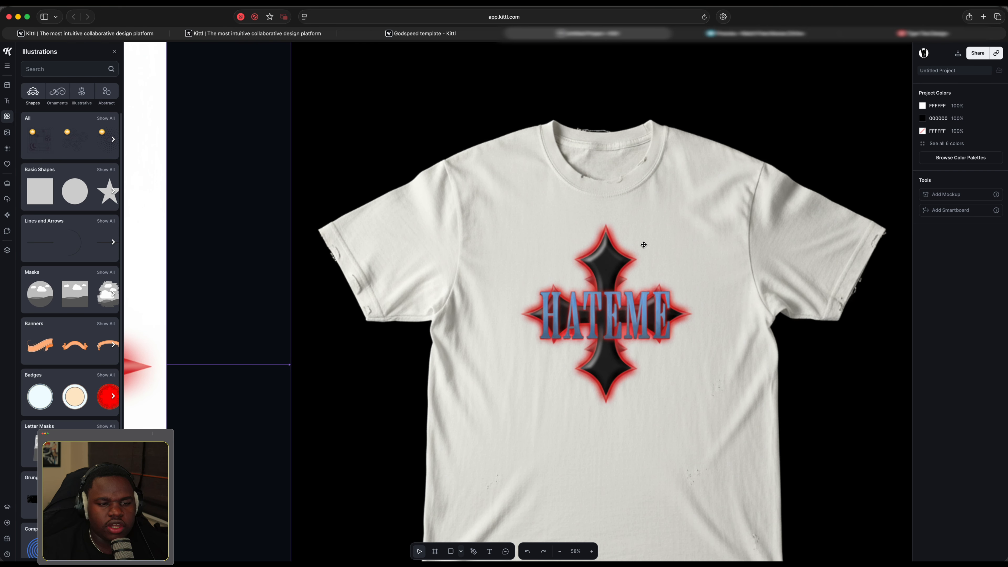
pyautogui.scroll(-5, 643, 245)
pyautogui.scroll(2, 627, 254)
pyautogui.scroll(-2, 617, 265)
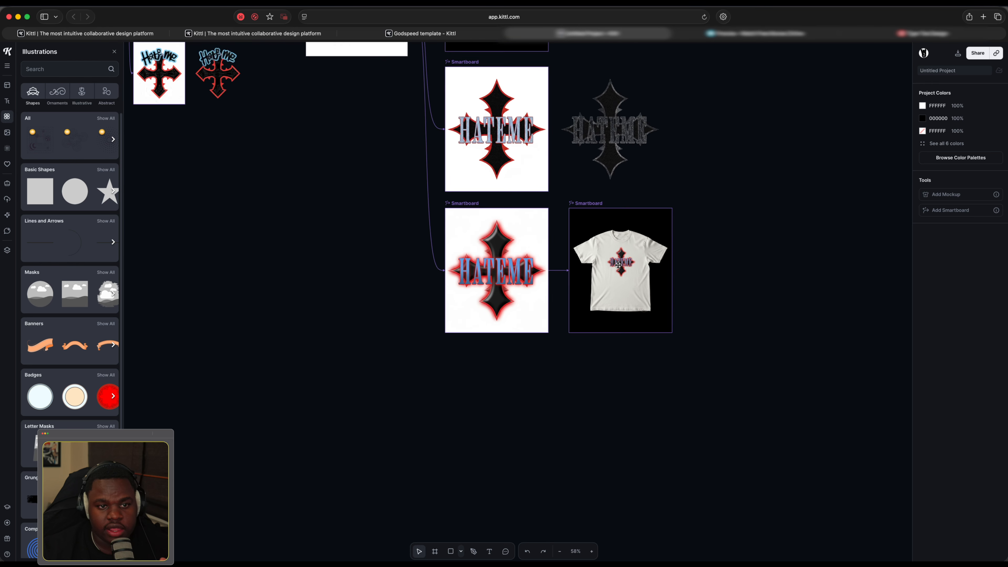
# Review the HATEME smartboard variations alongside the T-shirt mockups across the whole board.
pyautogui.scroll(-5, 618, 265)
pyautogui.scroll(3, 595, 318)
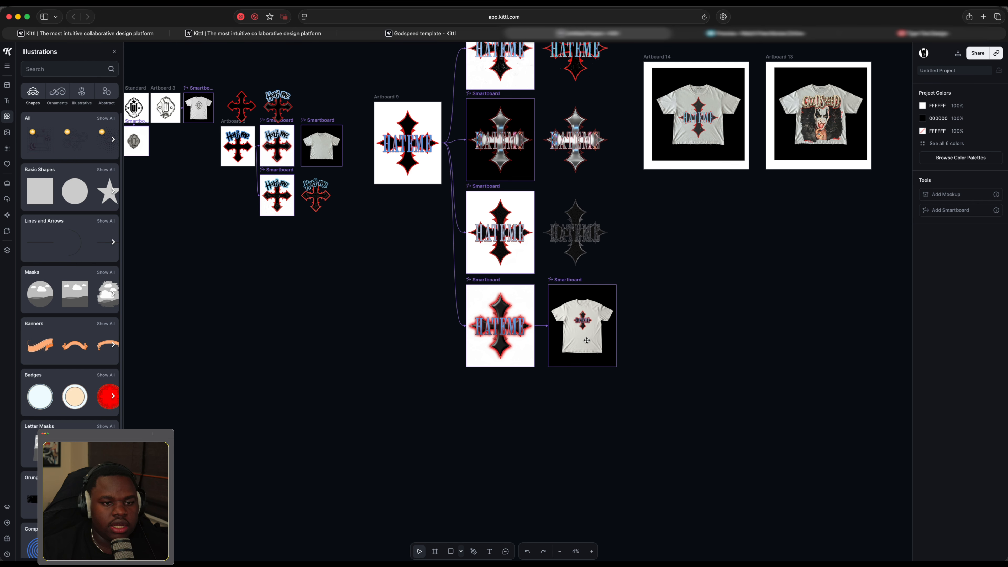
pyautogui.scroll(5, 586, 340)
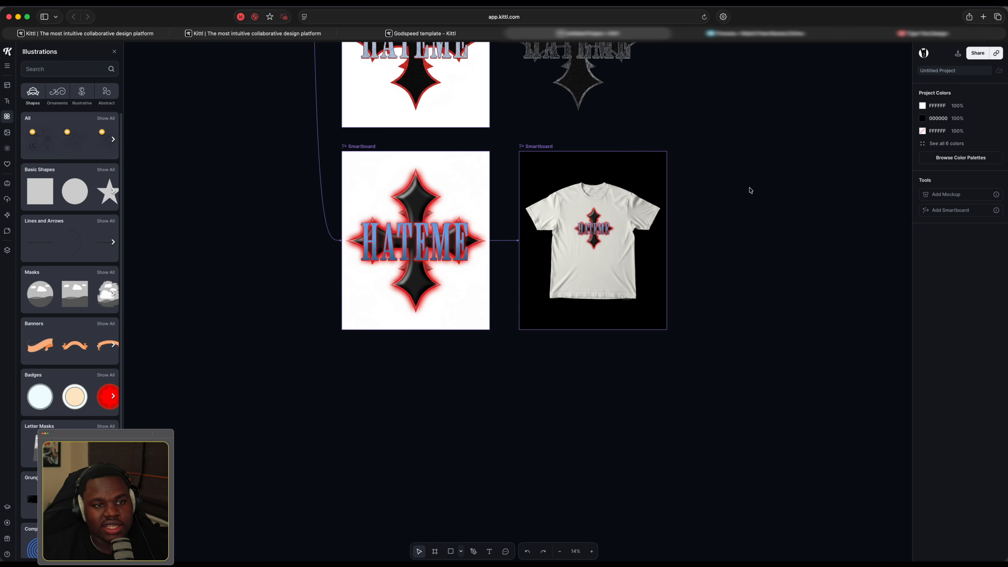
pyautogui.scroll(-5, 648, 254)
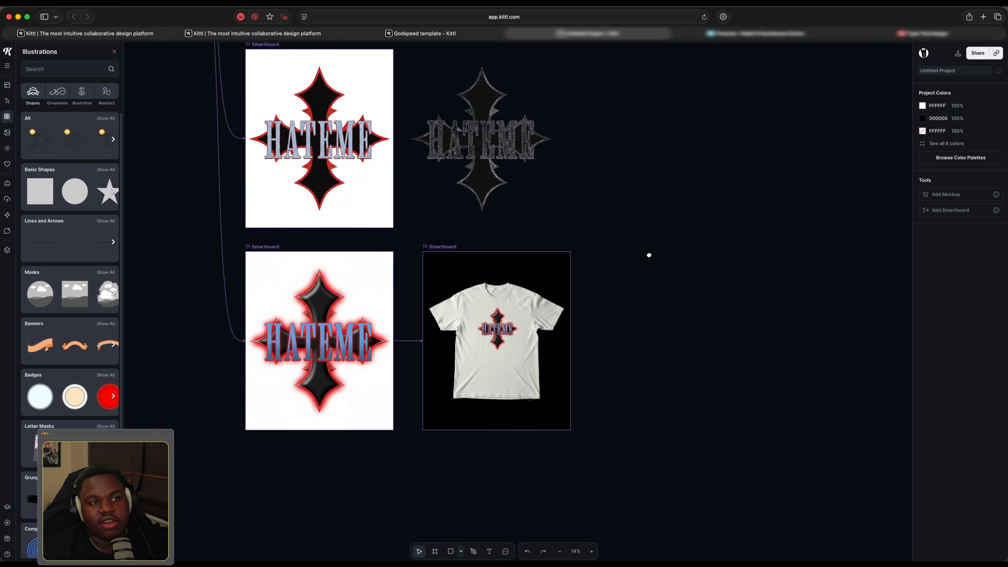
pyautogui.scroll(1, 528, 251)
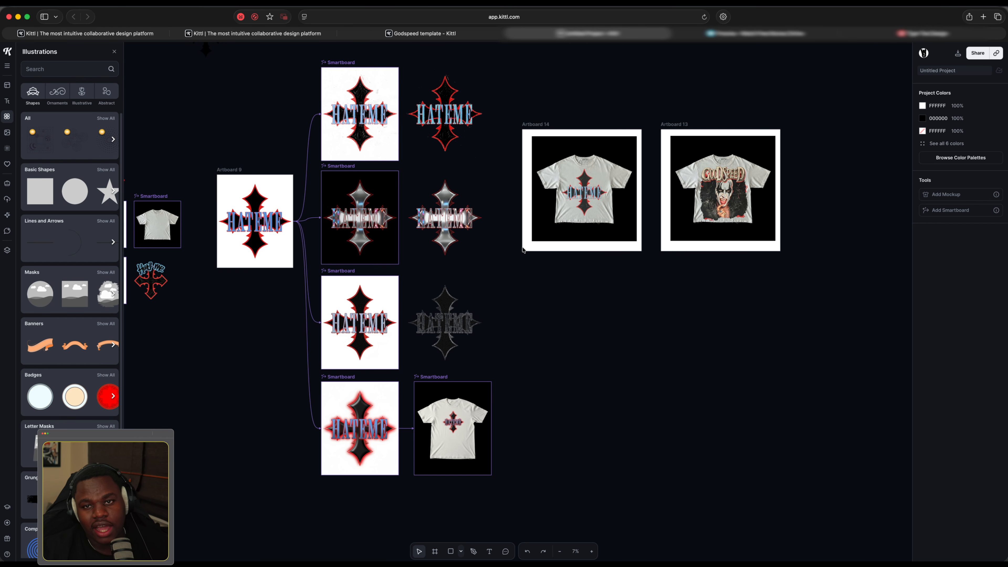
pyautogui.scroll(5, 523, 248)
pyautogui.scroll(-5, 482, 220)
pyautogui.moveTo(531, 218); pyautogui.dragTo(513, 237)
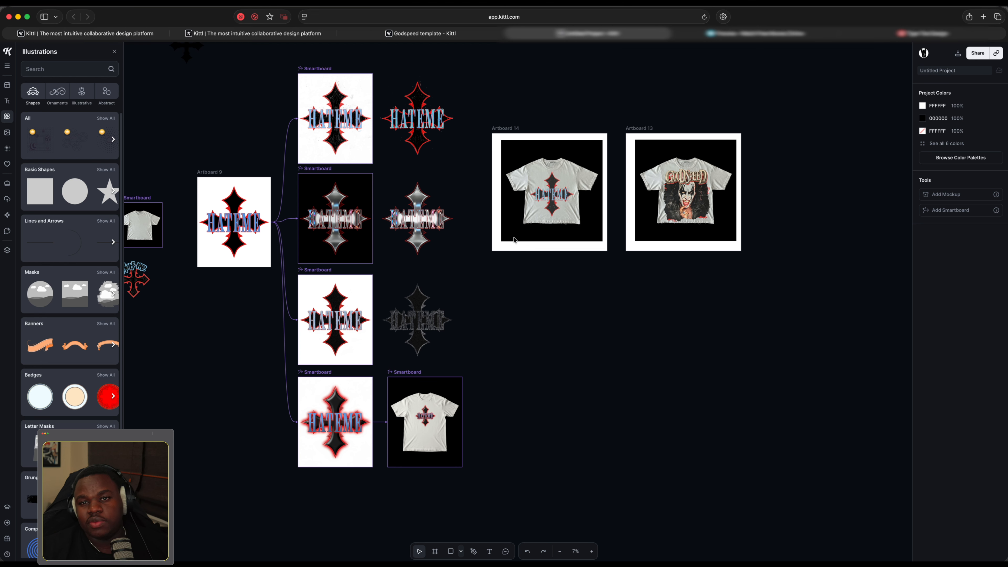